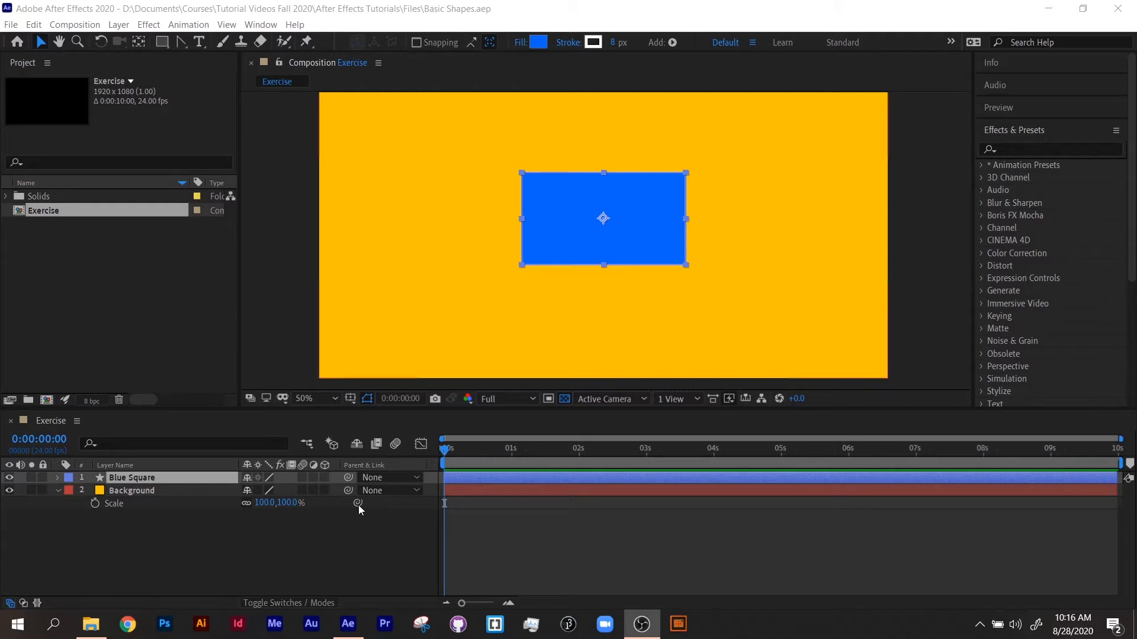
- Reveal the Transform properties of the Blue Square layer in the timeline
click(58, 478)
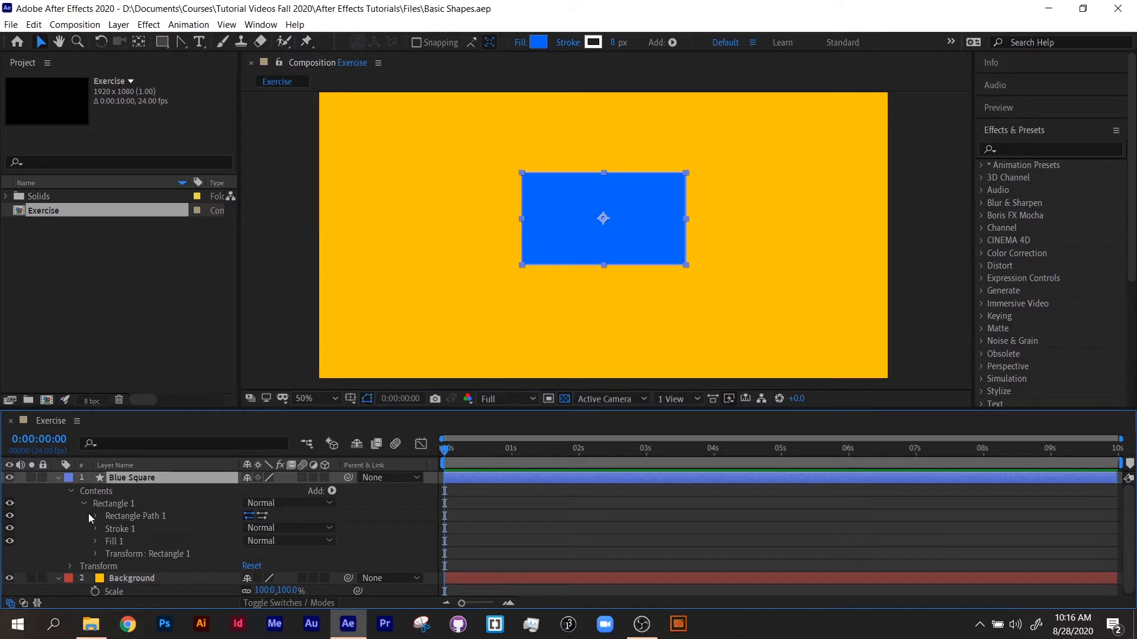
scroll(148, 541, down, 1)
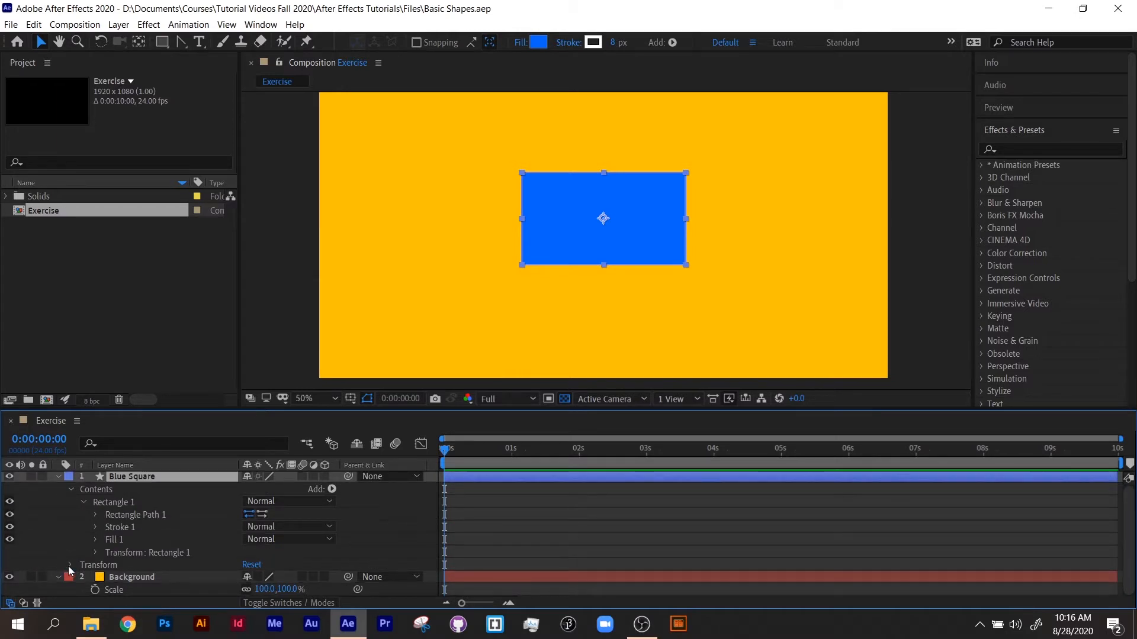
click(70, 565)
scroll(69, 525, up, 1)
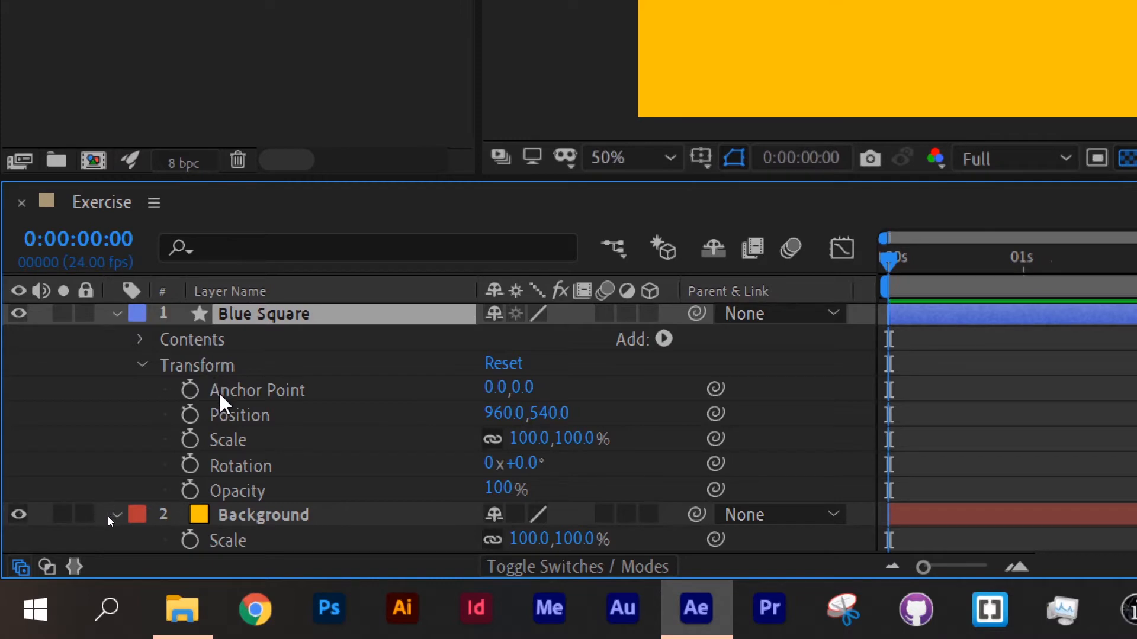
click(198, 367)
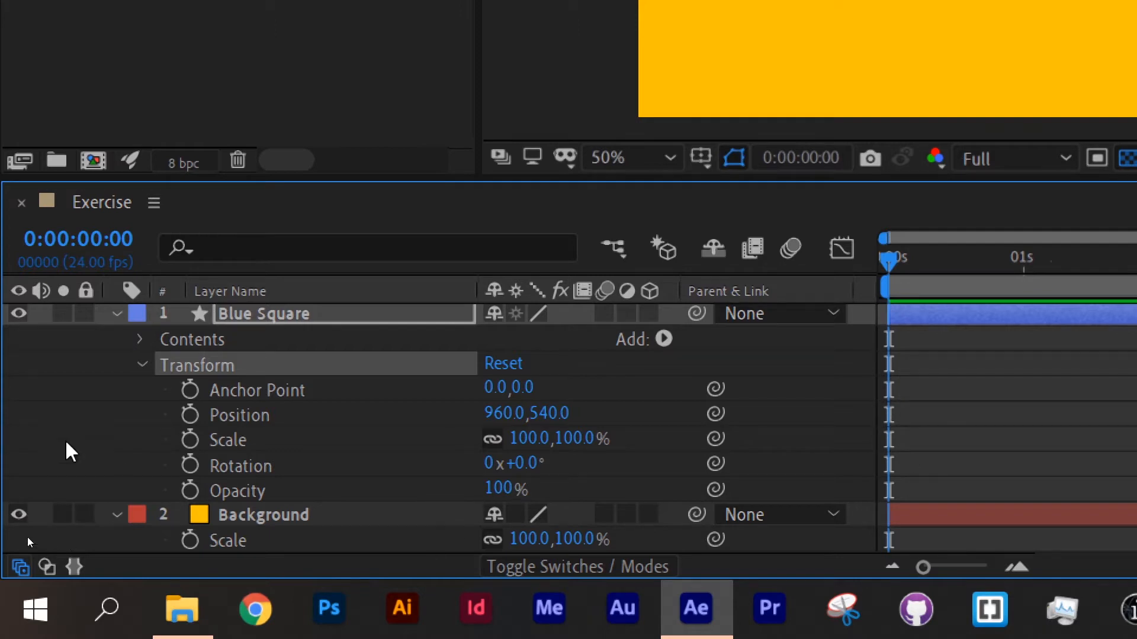
- Enable Position keyframing for the Blue Square layer at the start, and restart it with a single keyframe at 0:00:00:03
click(190, 414)
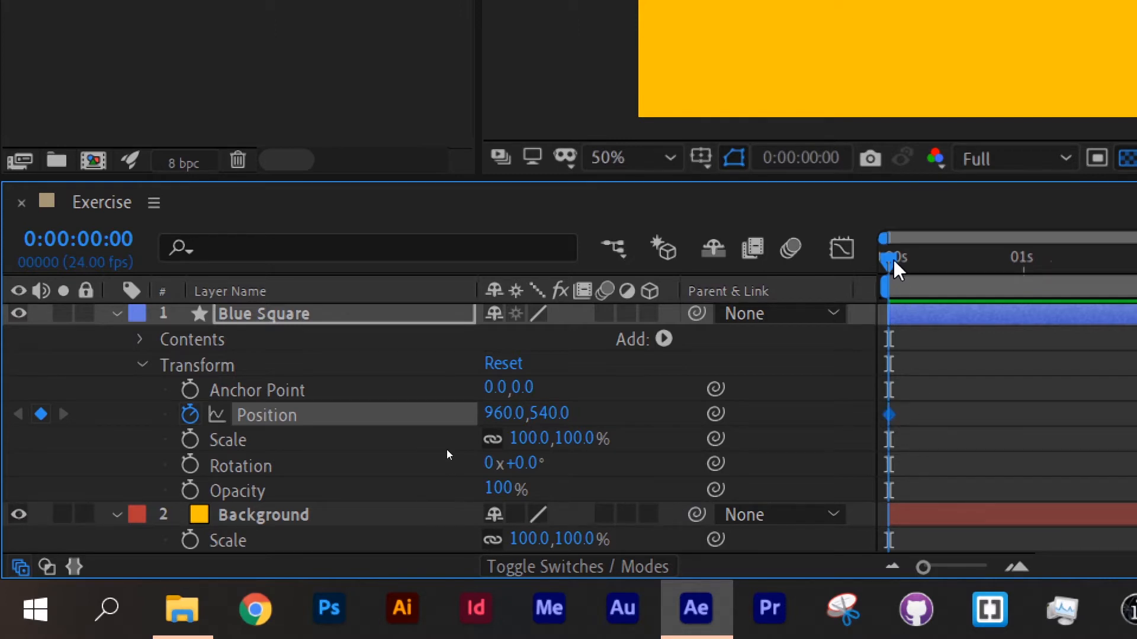
mouse_move(897, 270)
mouse_down()
mouse_move(921, 268)
mouse_move(905, 264)
mouse_up()
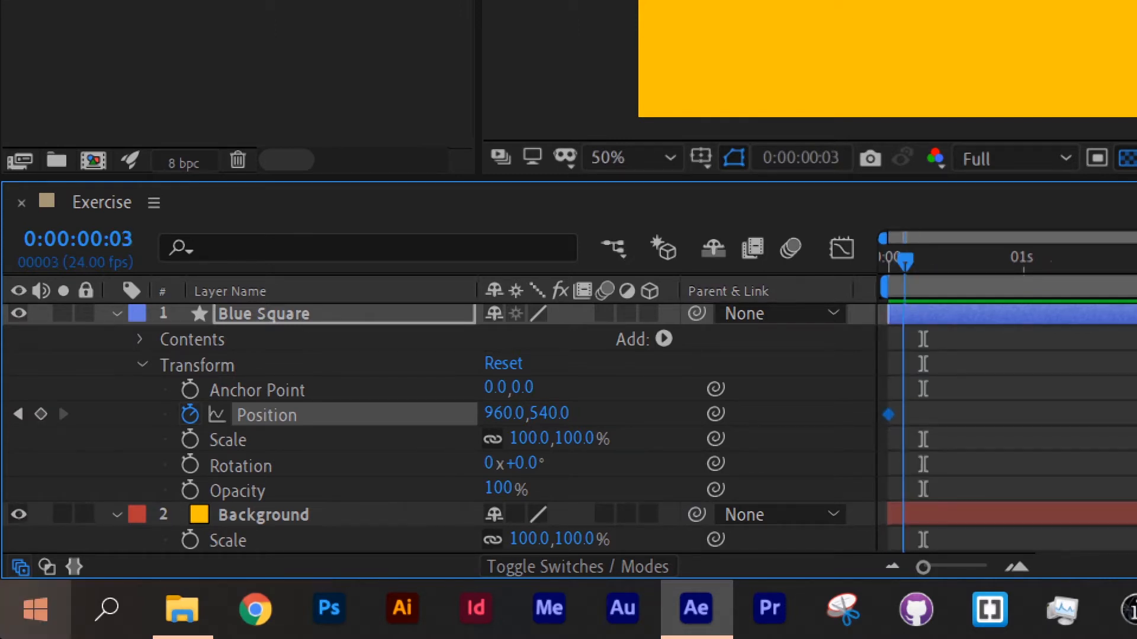
click(191, 415)
click(193, 415)
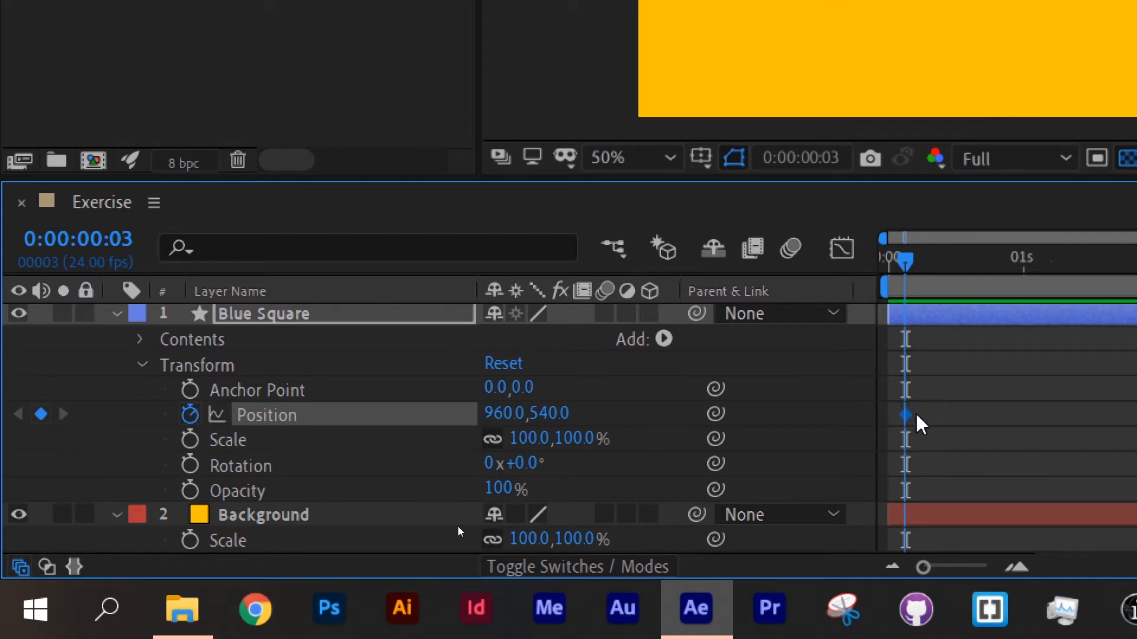
- Try moving the Position keyframe to just past the one-second mark, and undo the move
mouse_move(907, 427)
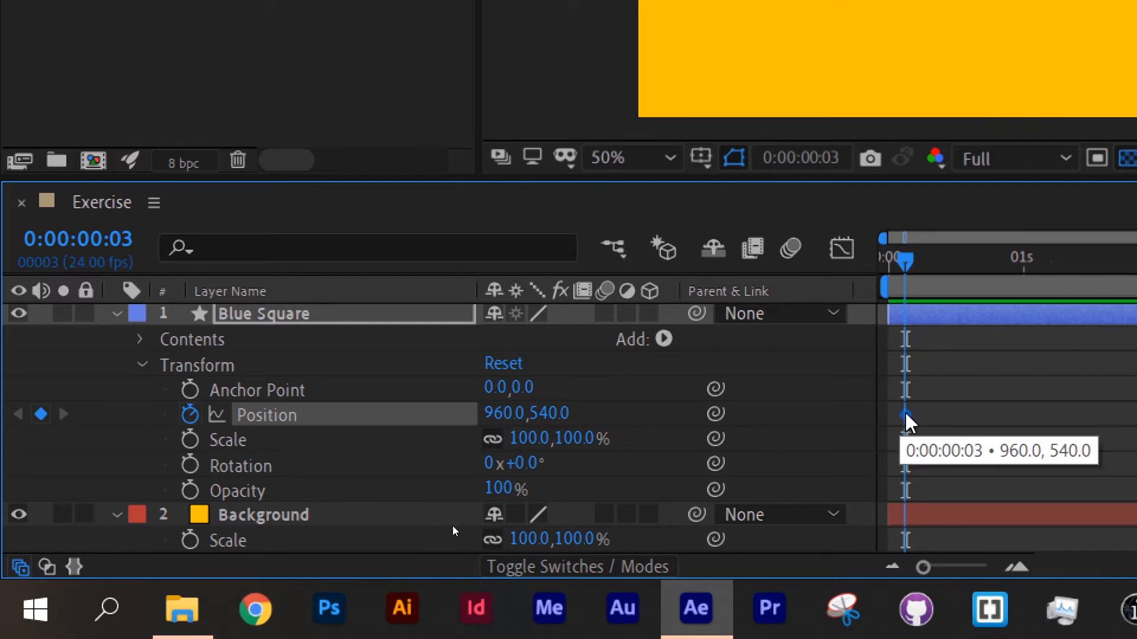
drag(905, 414, 1028, 422)
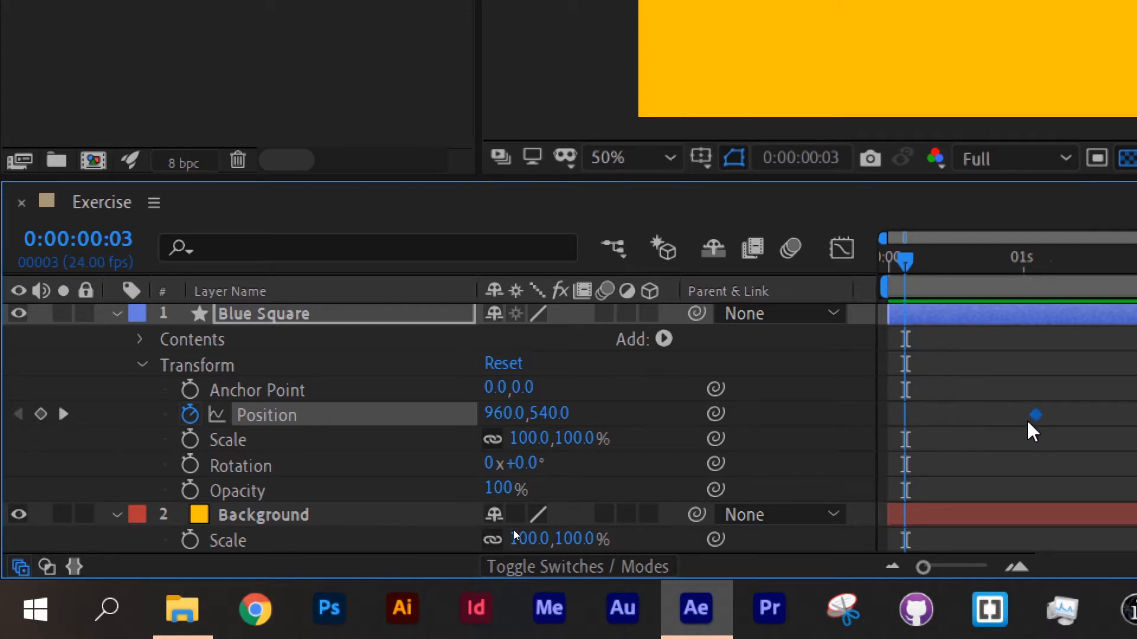
key(ctrl+z)
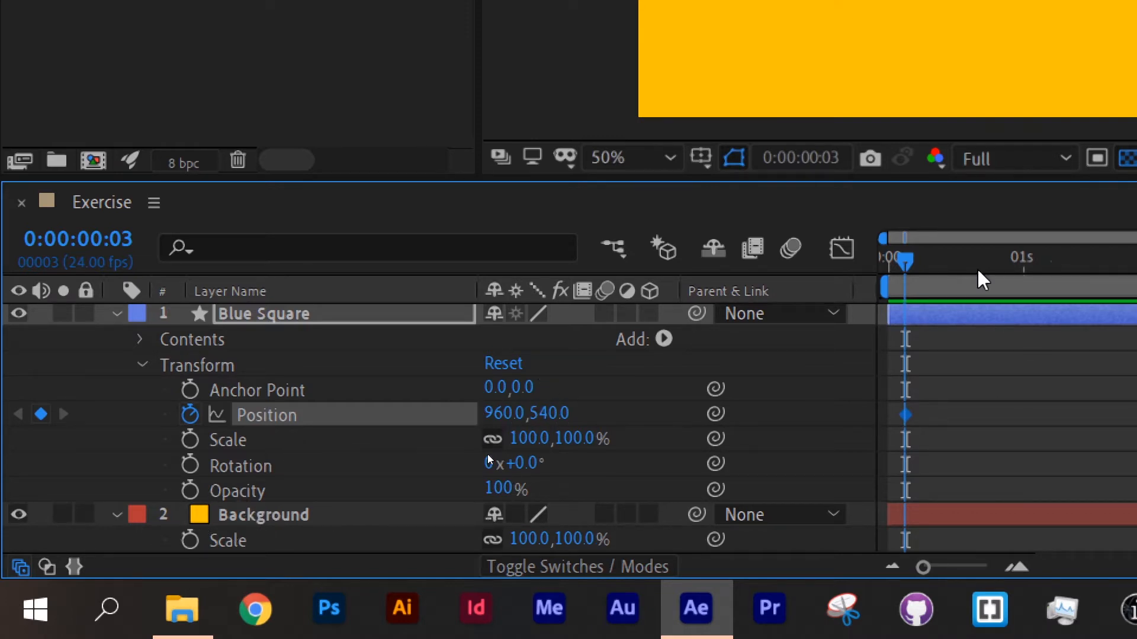
- Add a Position keyframe at 0:00:01:00 with X set to 992, and scrub back to the start
drag(906, 260, 1025, 273)
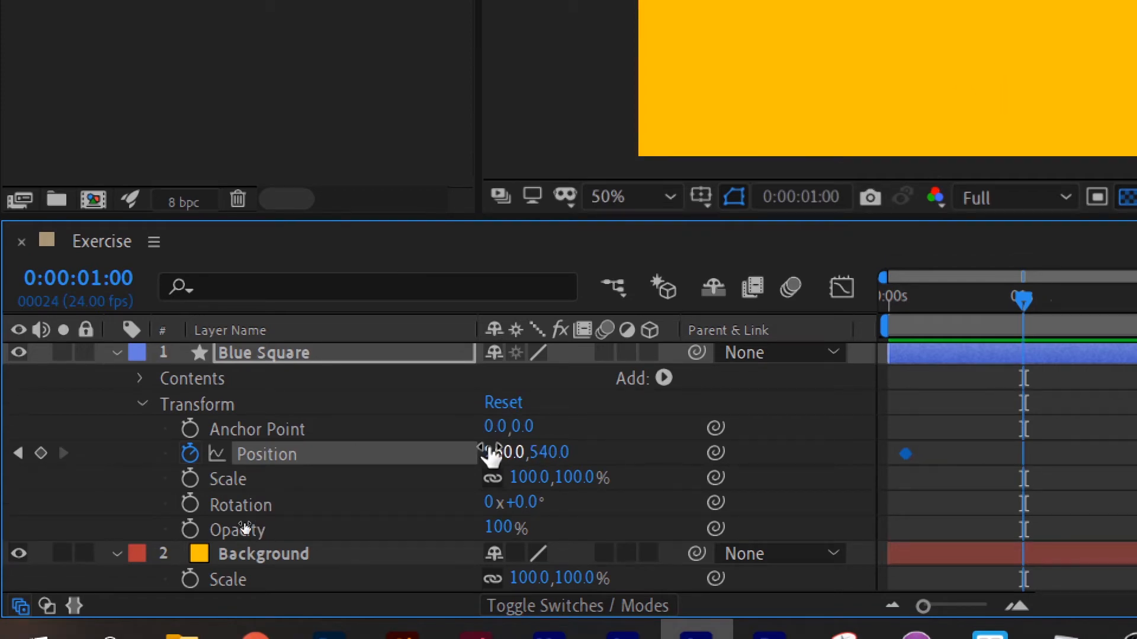
drag(495, 452, 540, 451)
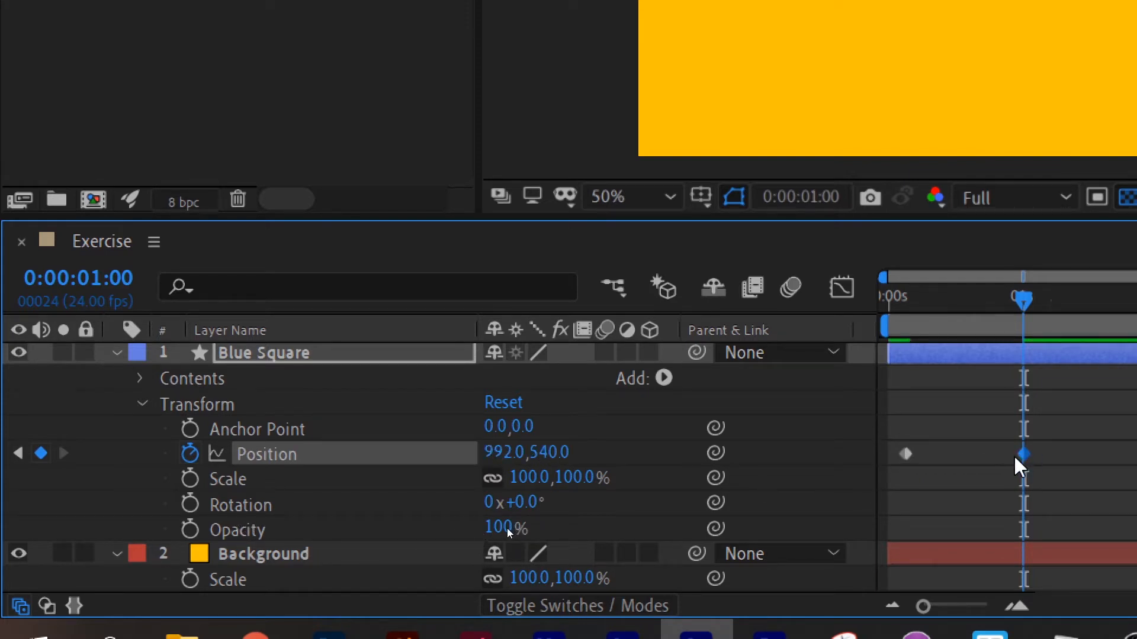
drag(1024, 299, 888, 309)
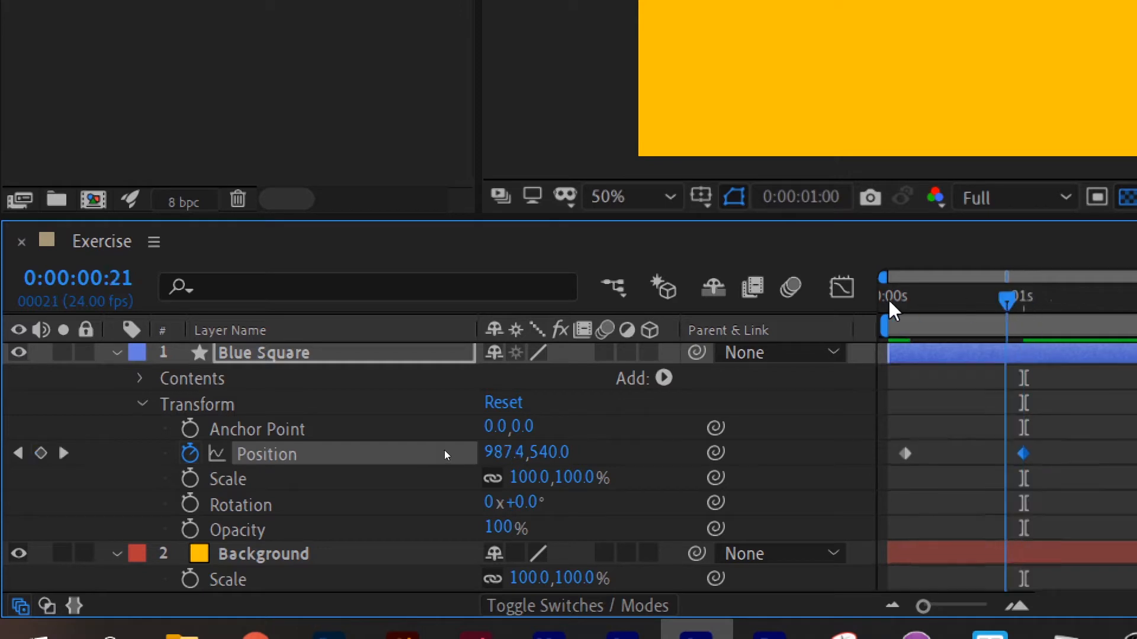
- Keyframe the Blue Square's Scale at the start, and add a second Scale keyframe of 50% at 0:00:00:23
click(190, 480)
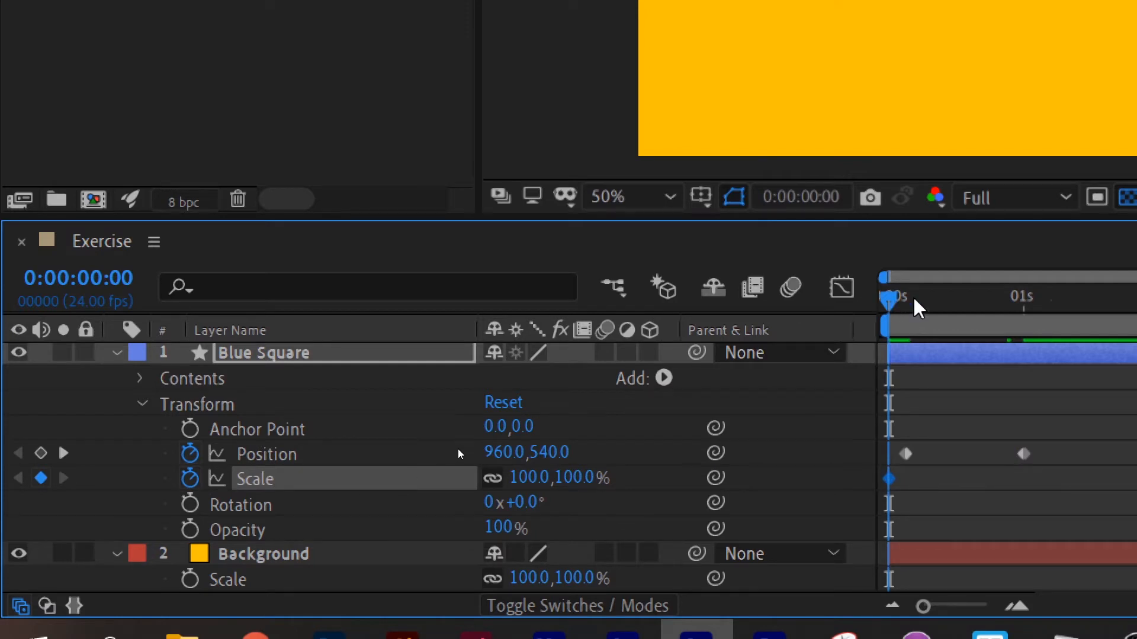
drag(900, 311, 1028, 329)
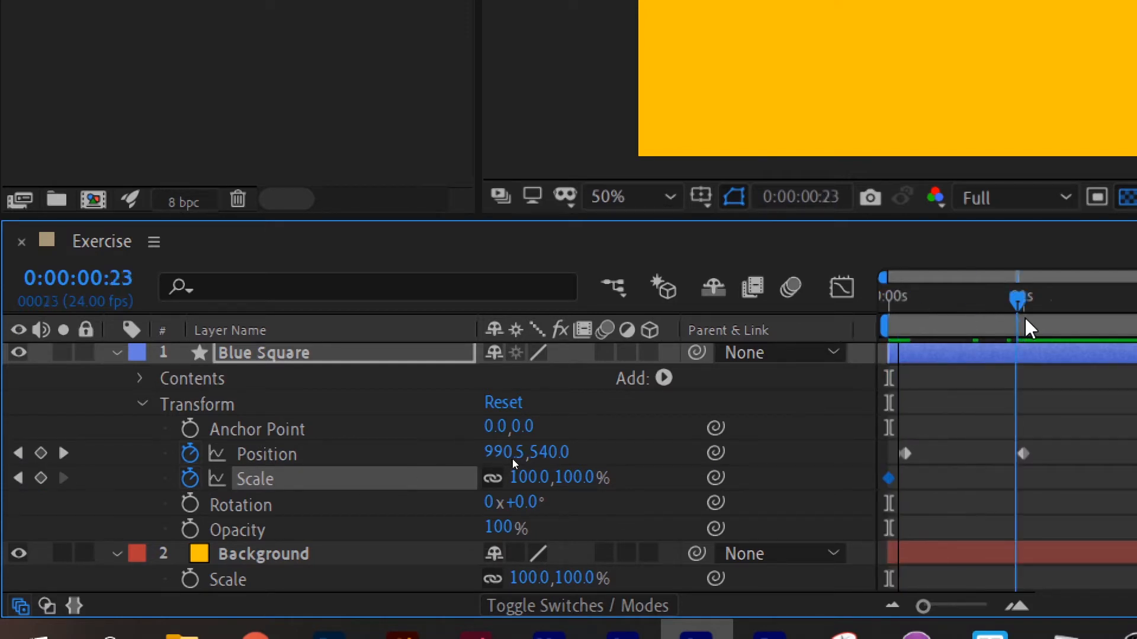
drag(573, 488, 565, 492)
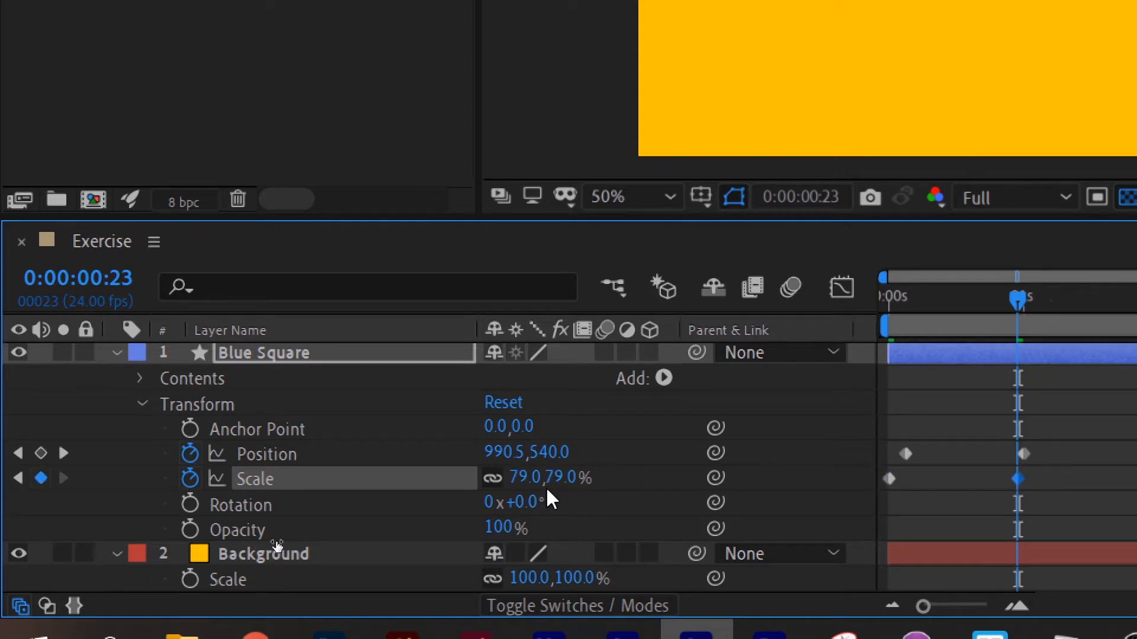
click(559, 487)
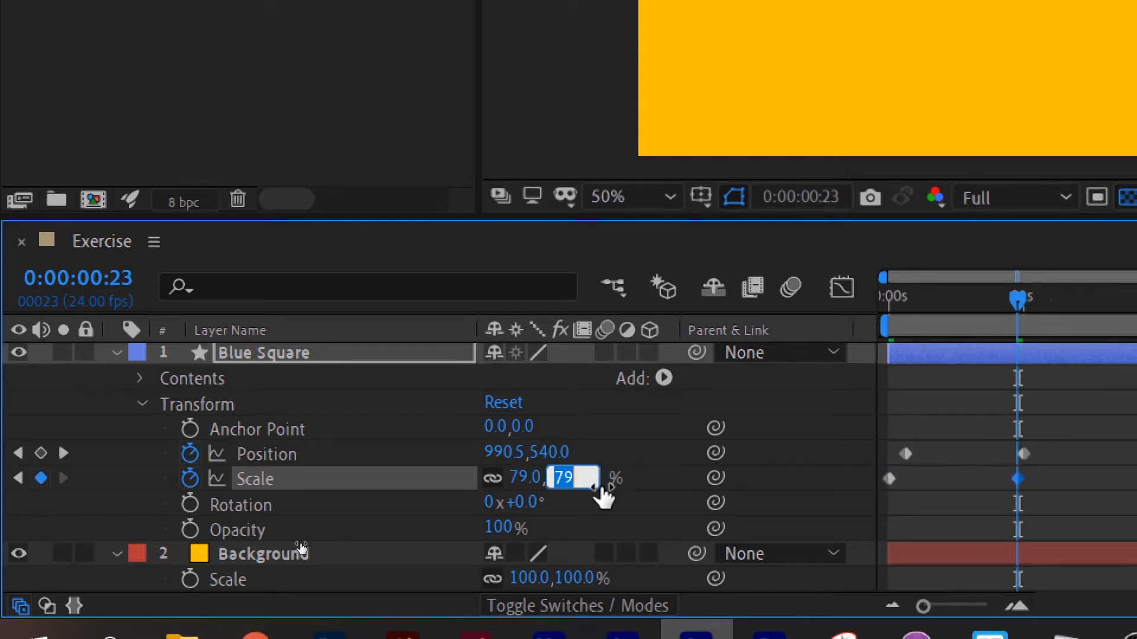
text(50)
key(Return)
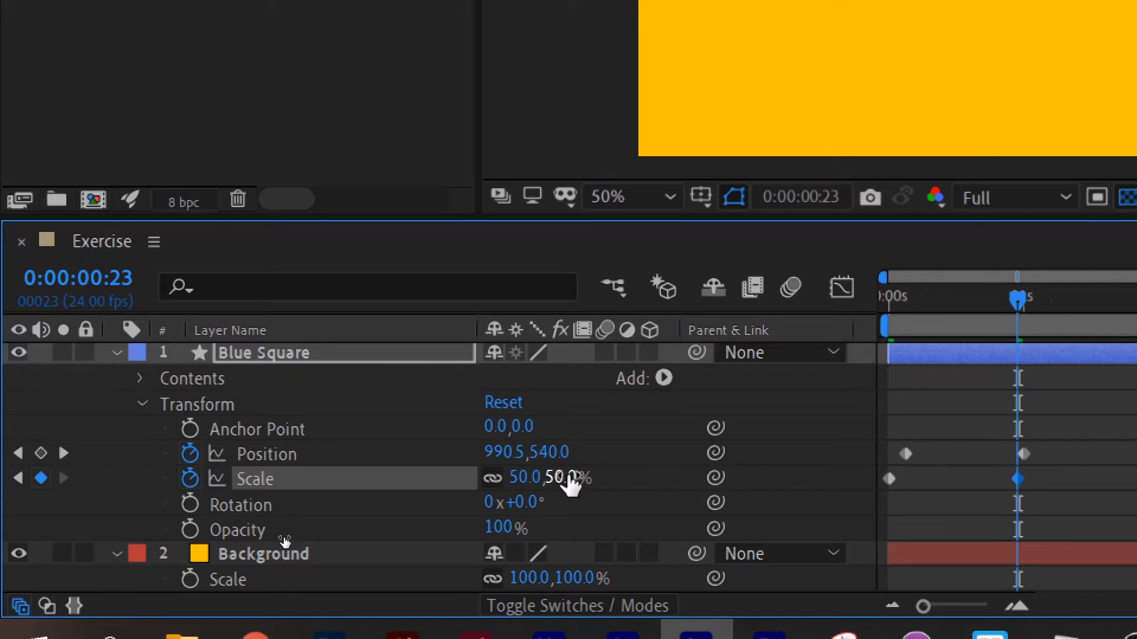
- Try different Scale values on the 0:00:00:23 keyframe, including 116% and 1.8%
drag(571, 479, 665, 477)
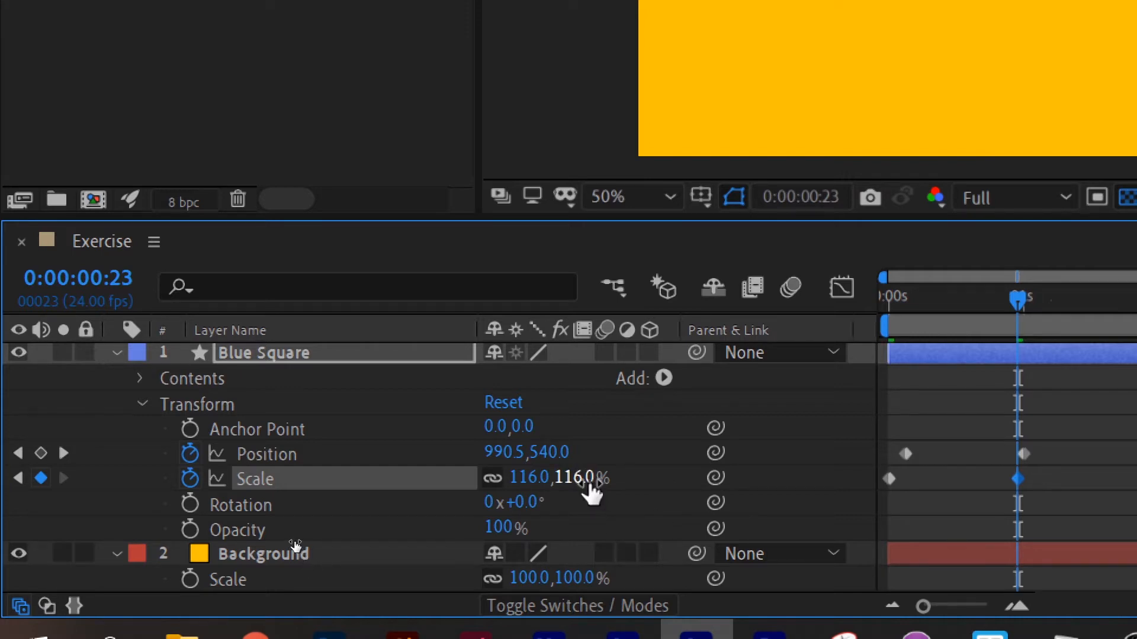
drag(587, 479, 452, 479)
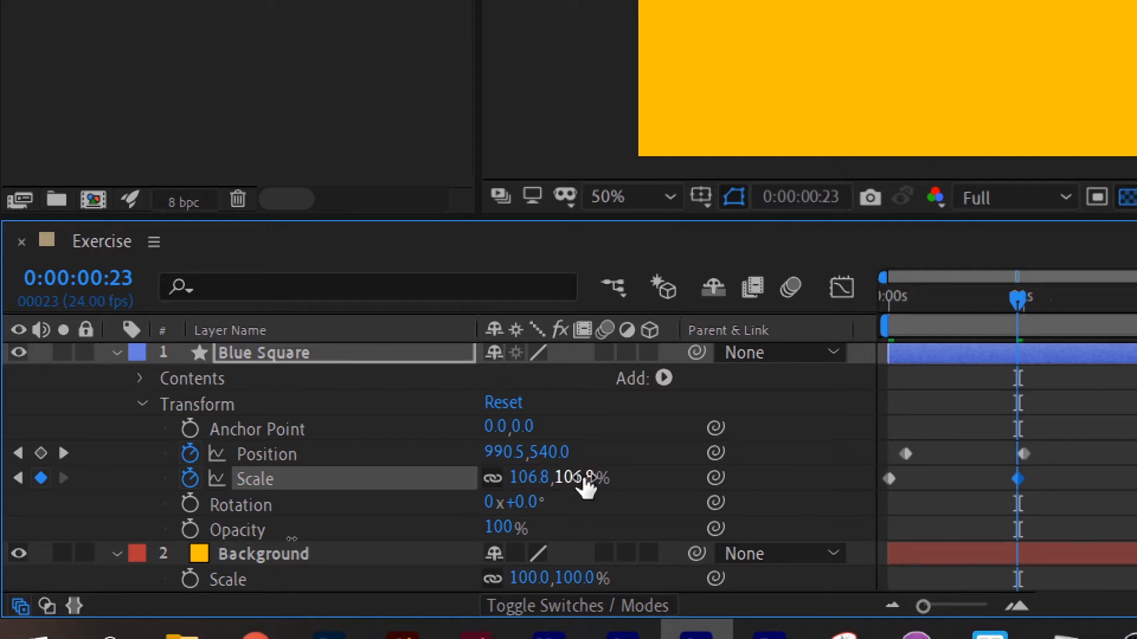
drag(584, 482, 430, 487)
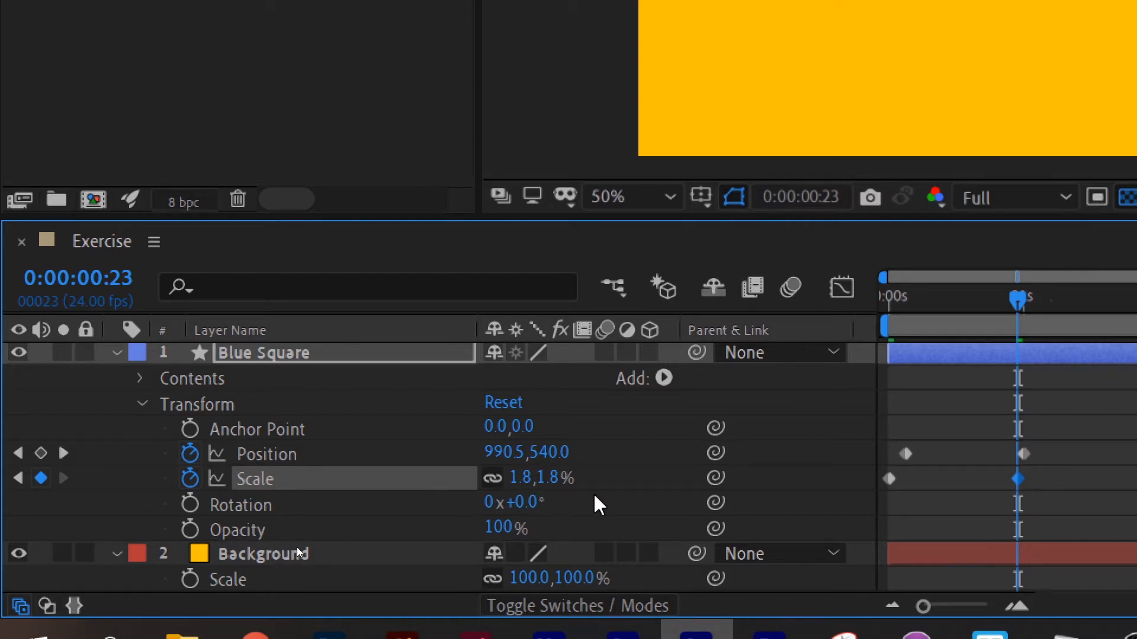
click(551, 453)
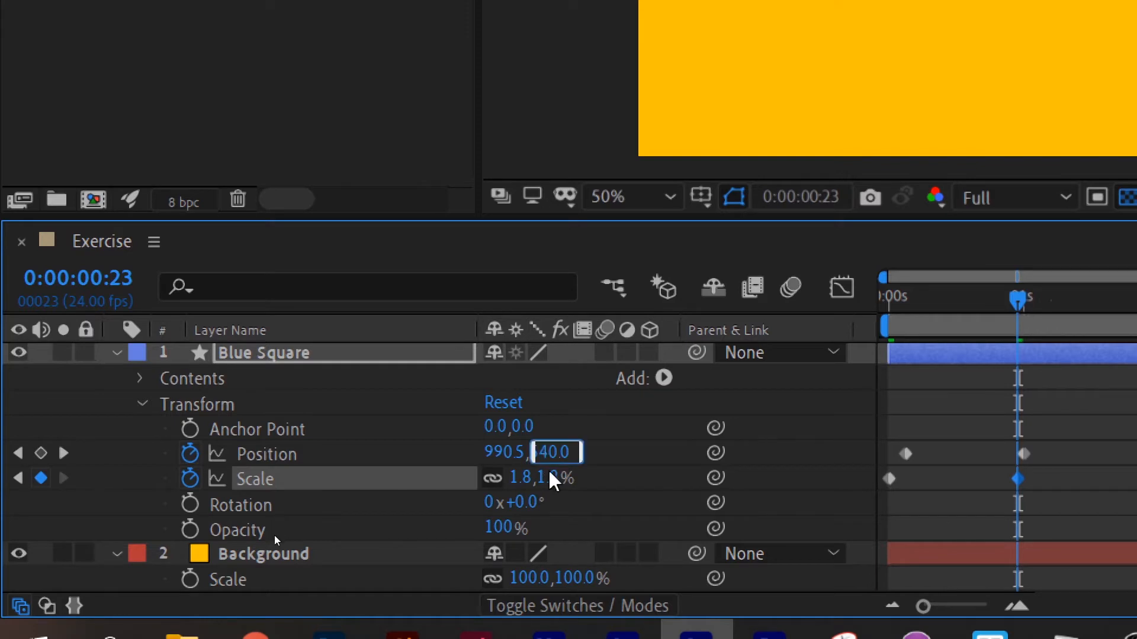
key(Return)
drag(1117, 427, 949, 507)
- Undo all the Scale and Position keyframe changes on the Blue Square layer
key(ctrl+z)
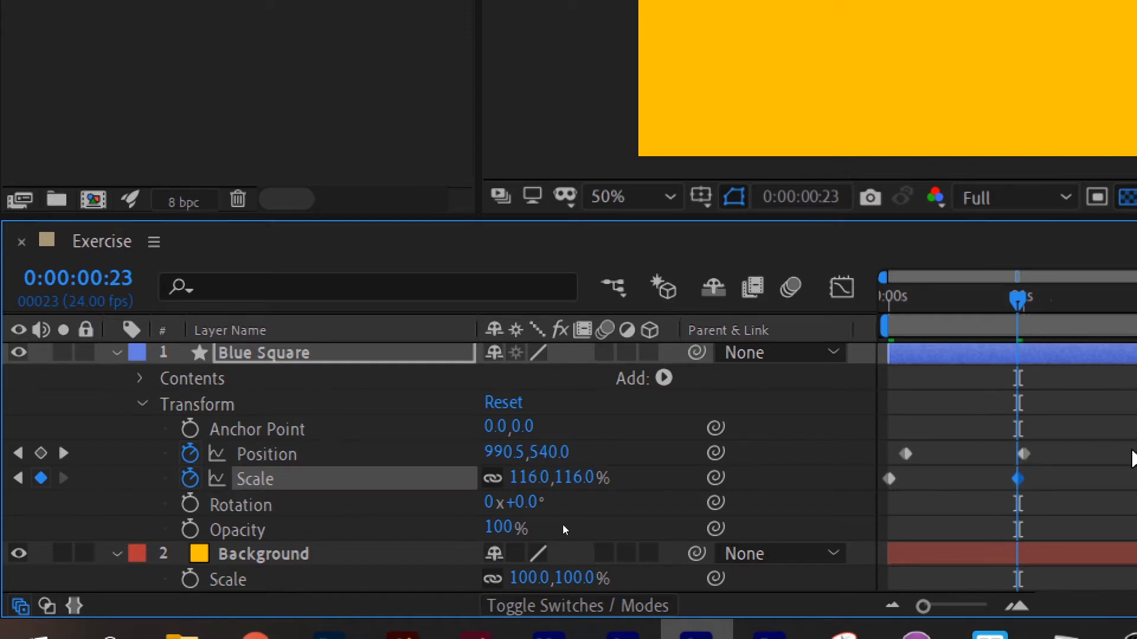
key(ctrl+z)
key(ctrl+z)
key(ctrl+z)
key(ctrl+z)
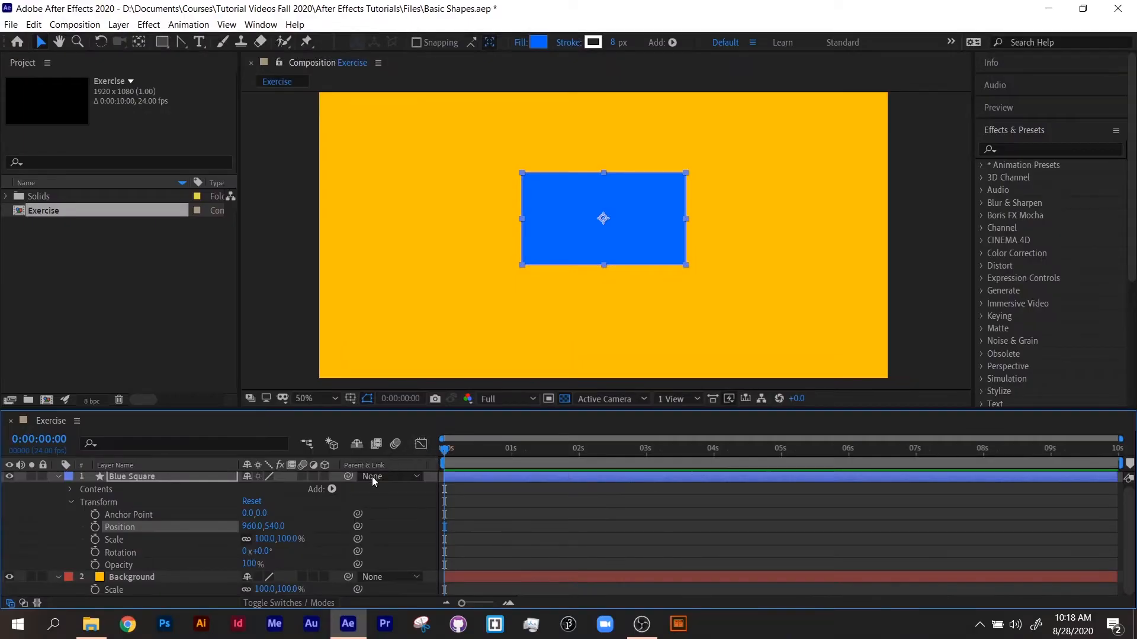
- Keyframe the Blue Square's Position at the start, and move it horizontally to about 1576, 540 at 0:00:02:00
click(95, 527)
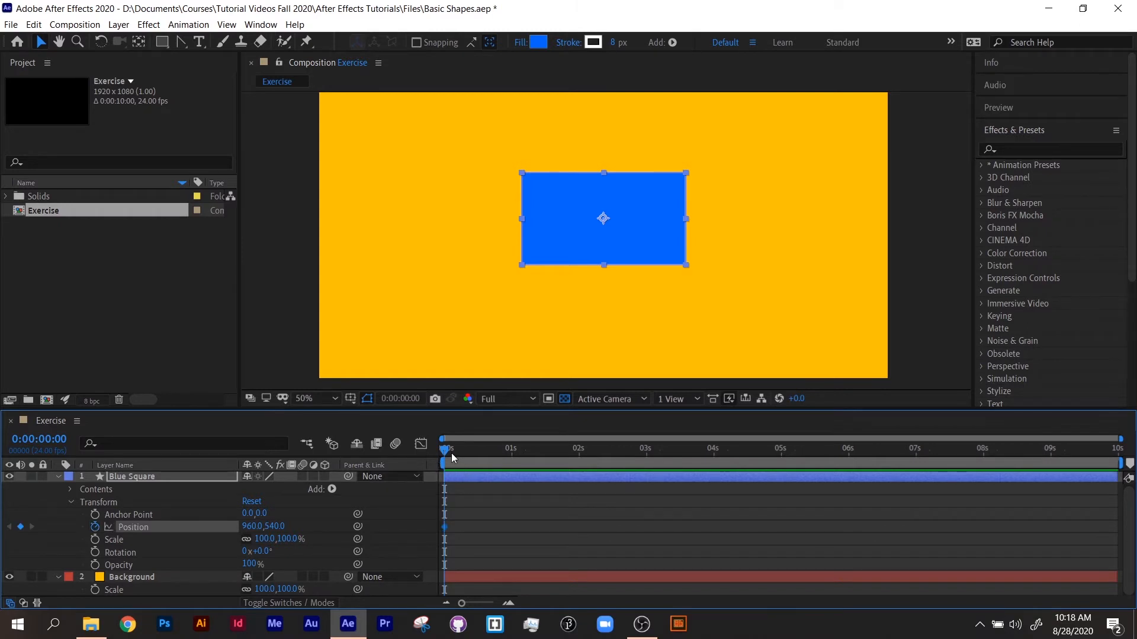
drag(449, 450, 584, 457)
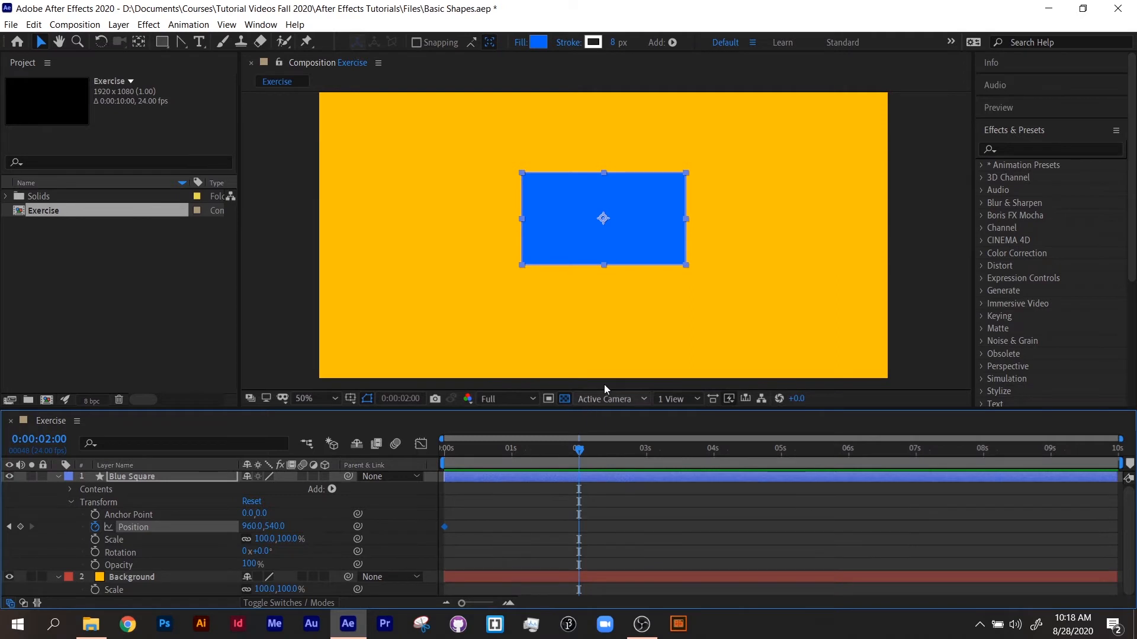
drag(616, 254, 798, 249)
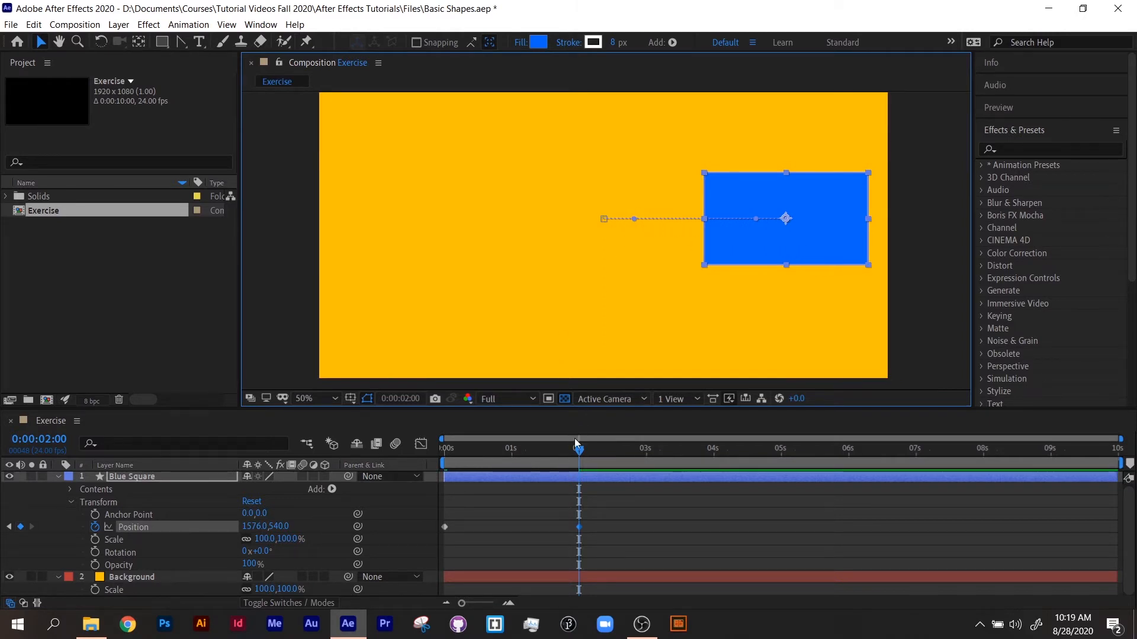
- Preview the Position animation from the start of the composition
drag(560, 449, 429, 463)
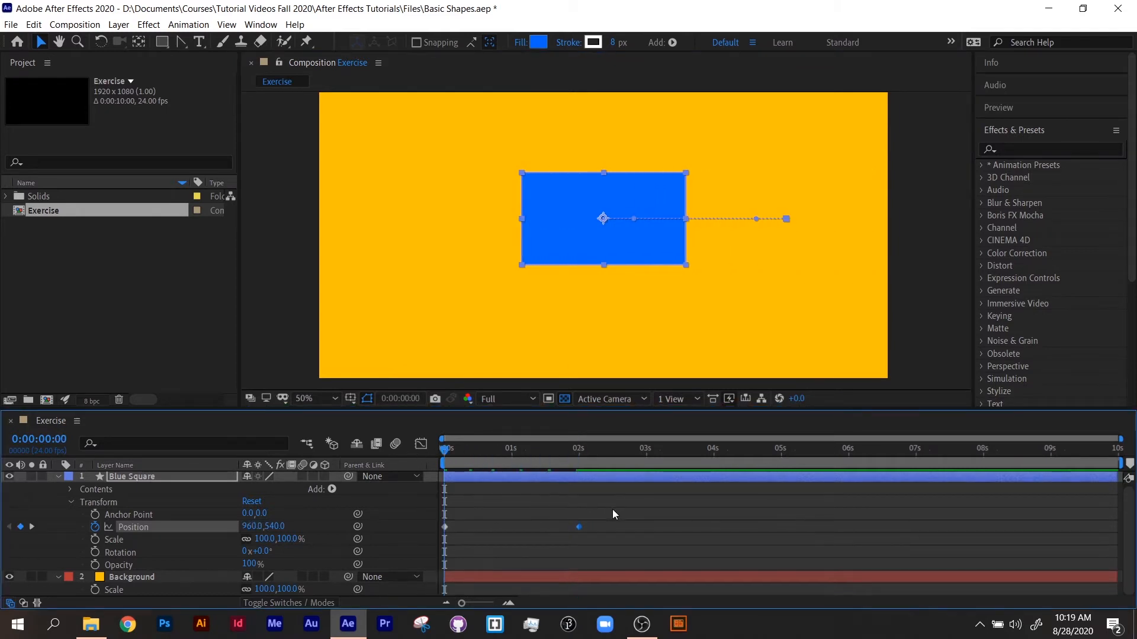
key(space)
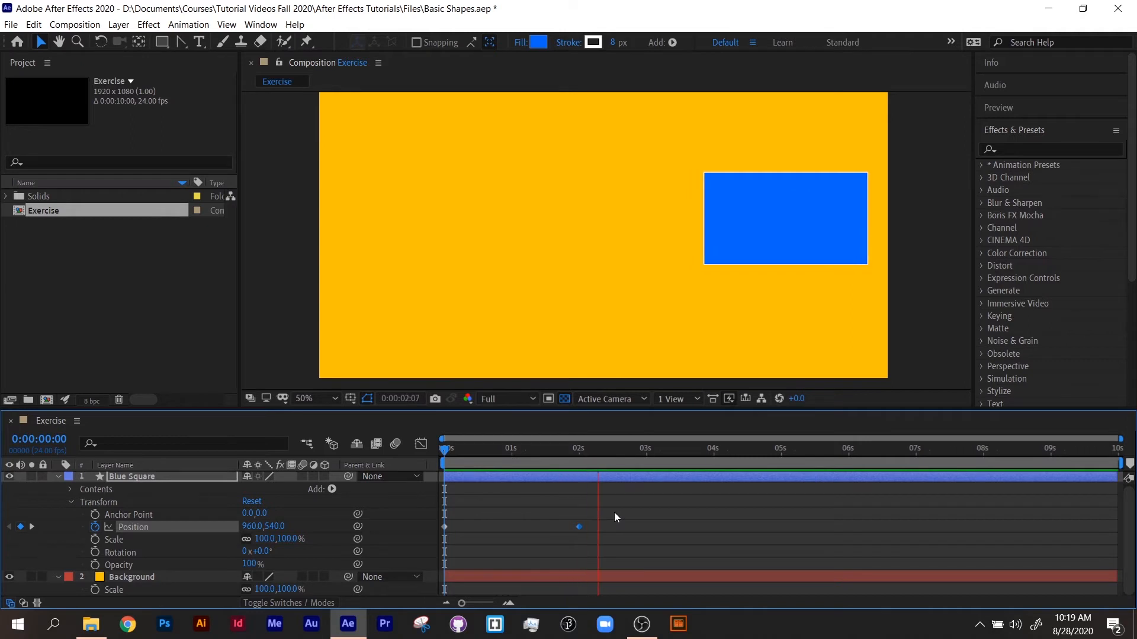
key(space)
- Raise the Blue Square to about 1268, 300 at 0:00:01:00 as a middle Position keyframe, and preview the animation
drag(594, 457, 577, 479)
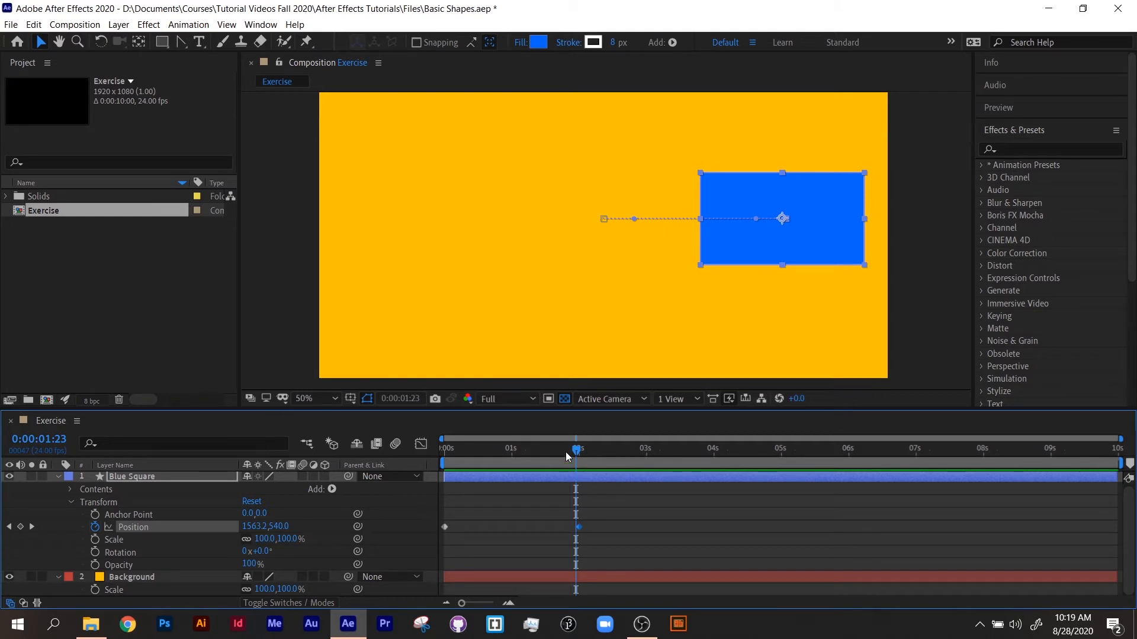
drag(576, 451, 532, 481)
drag(507, 479, 511, 453)
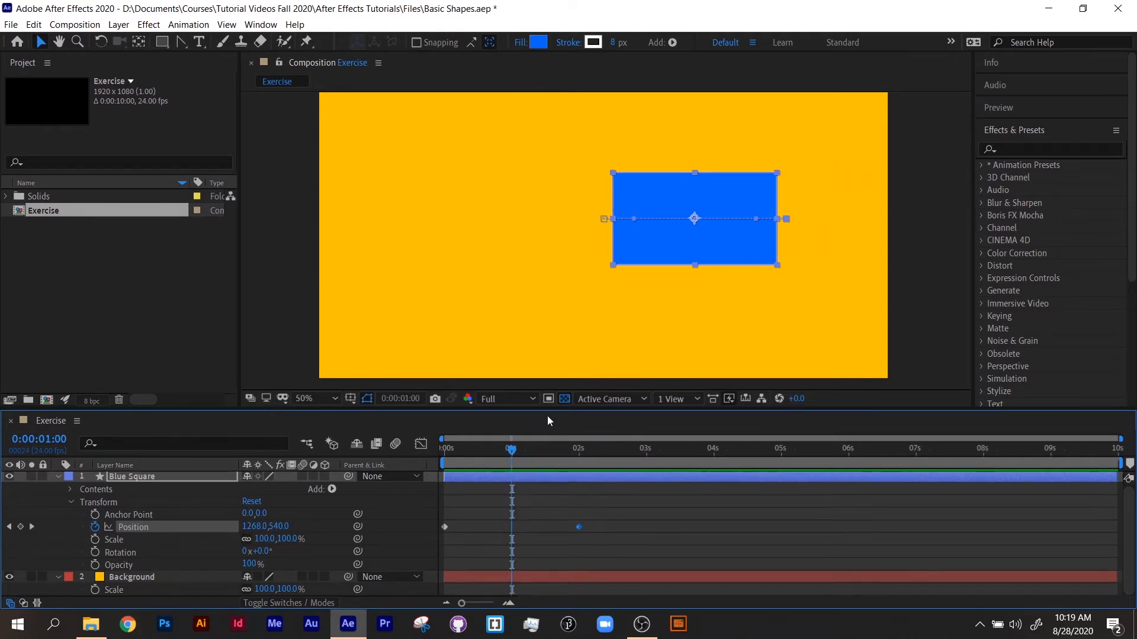
drag(714, 230, 709, 159)
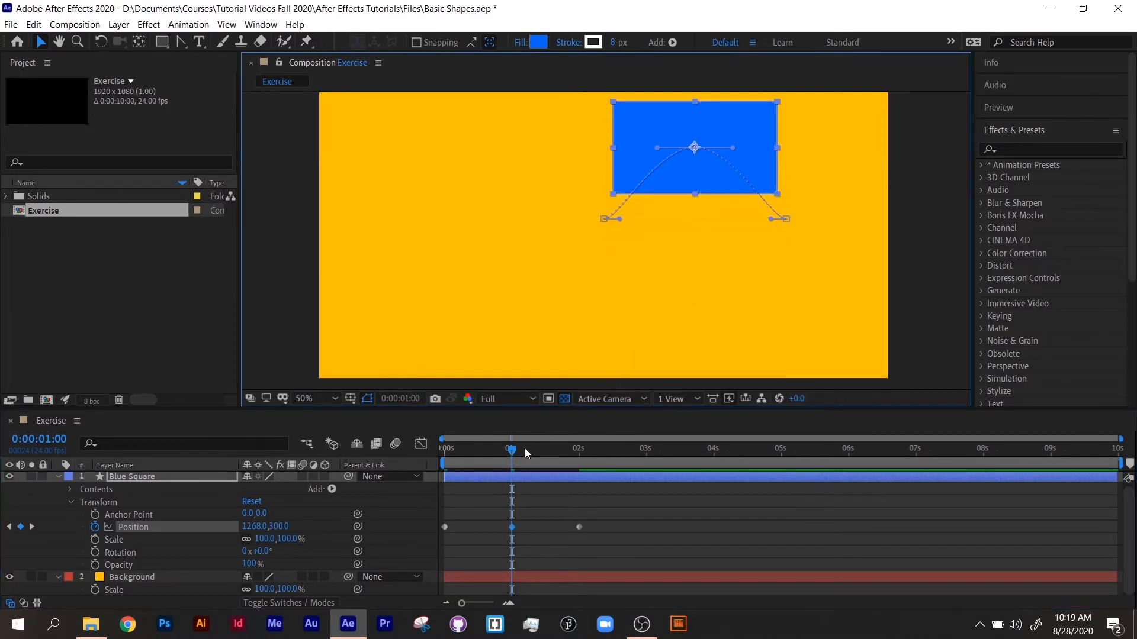
key(space)
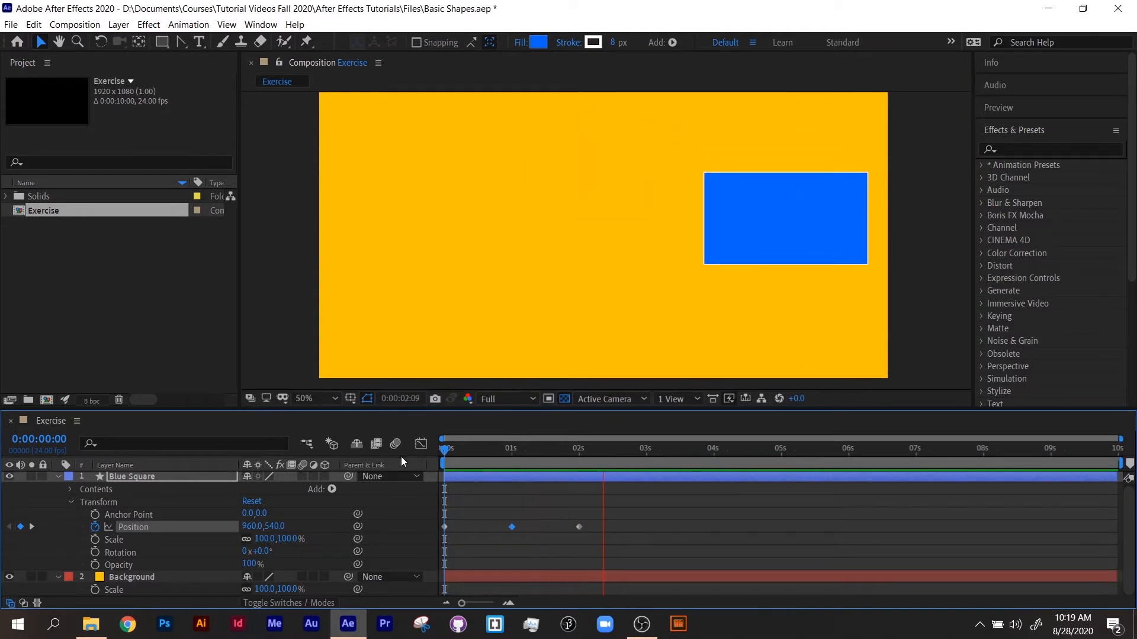
key(space)
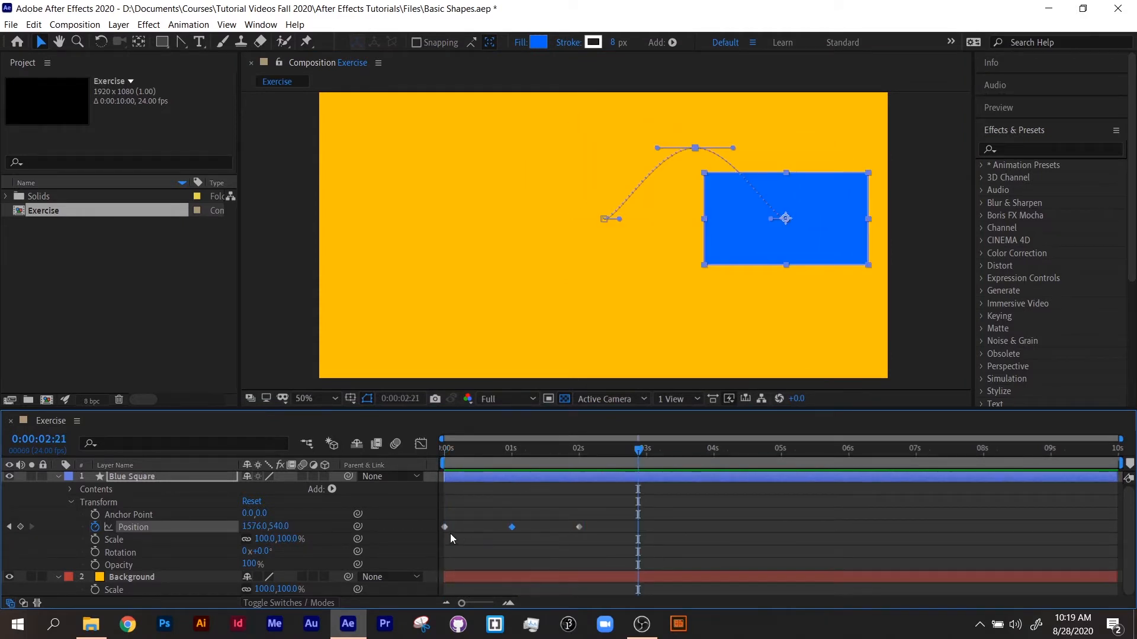
- Copy the first Position keyframe and paste it at 0:00:02:21
drag(454, 522, 440, 534)
mouse_move(455, 532)
mouse_down()
mouse_move(445, 524)
mouse_move(442, 534)
mouse_move(463, 520)
mouse_up()
key(ctrl+v)
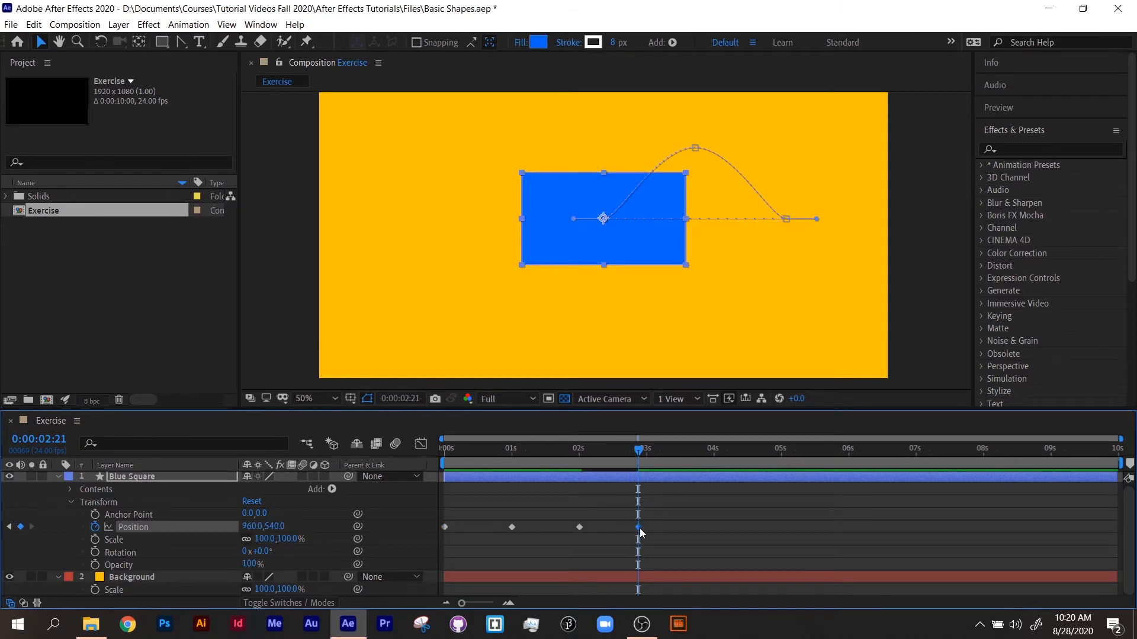
- Undo a trial shift of the last Position keyframe and preview the animation from the start
drag(638, 528, 692, 528)
key(ctrl+z)
key(space)
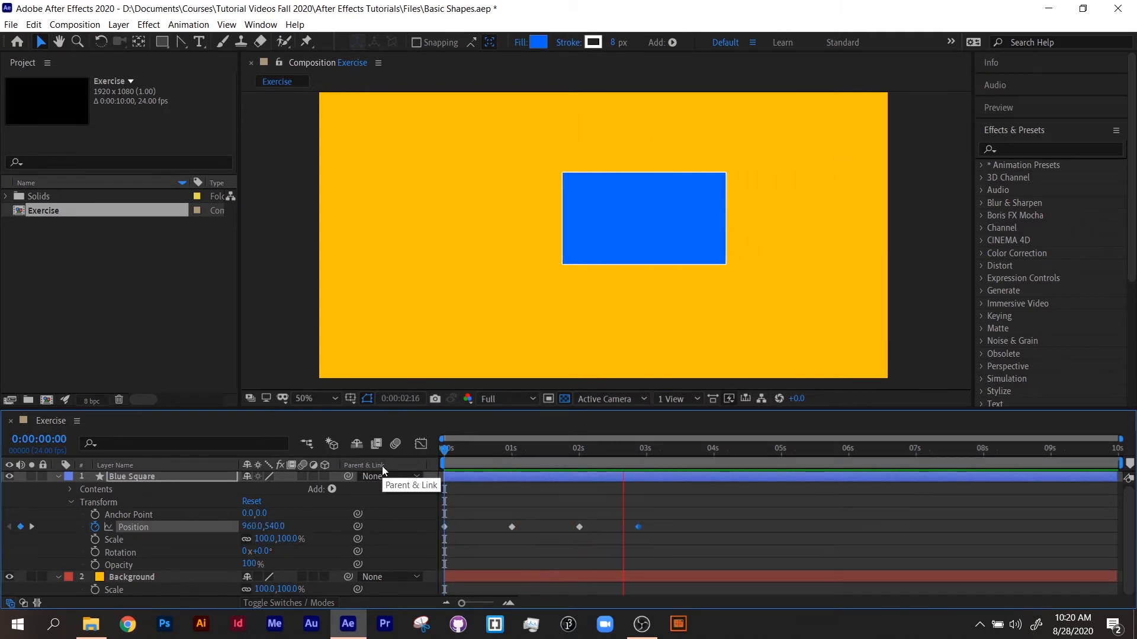
key(space)
key(space)
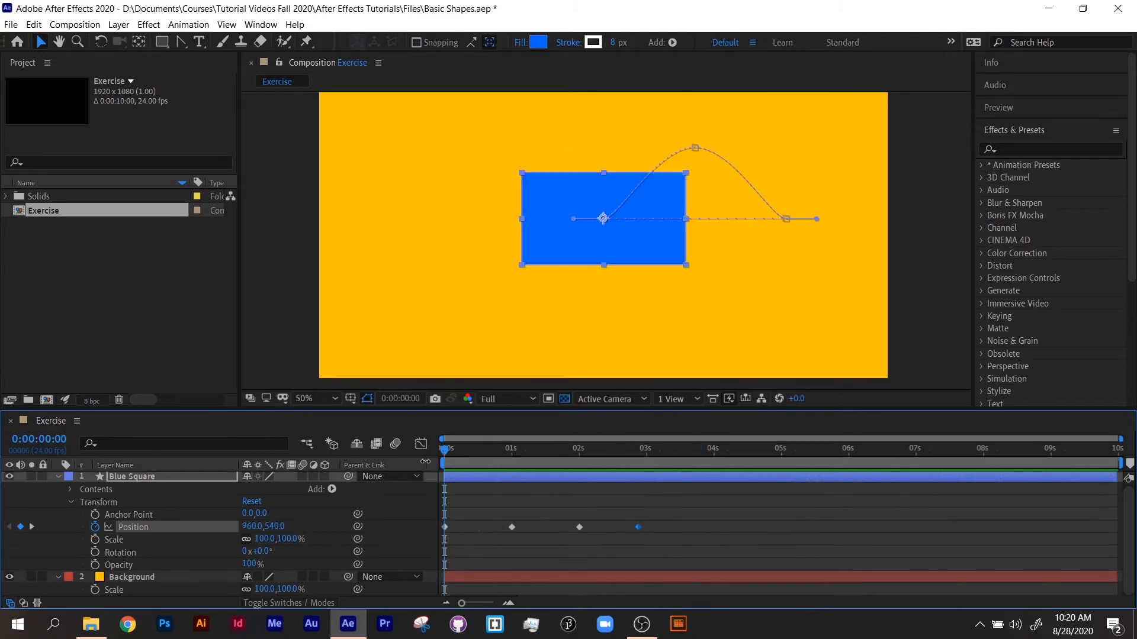
- Try deleting the two middle Position keyframes, and undo back to before the keyframe at 0:00:02:21 was pasted
drag(493, 513, 596, 550)
key(Delete)
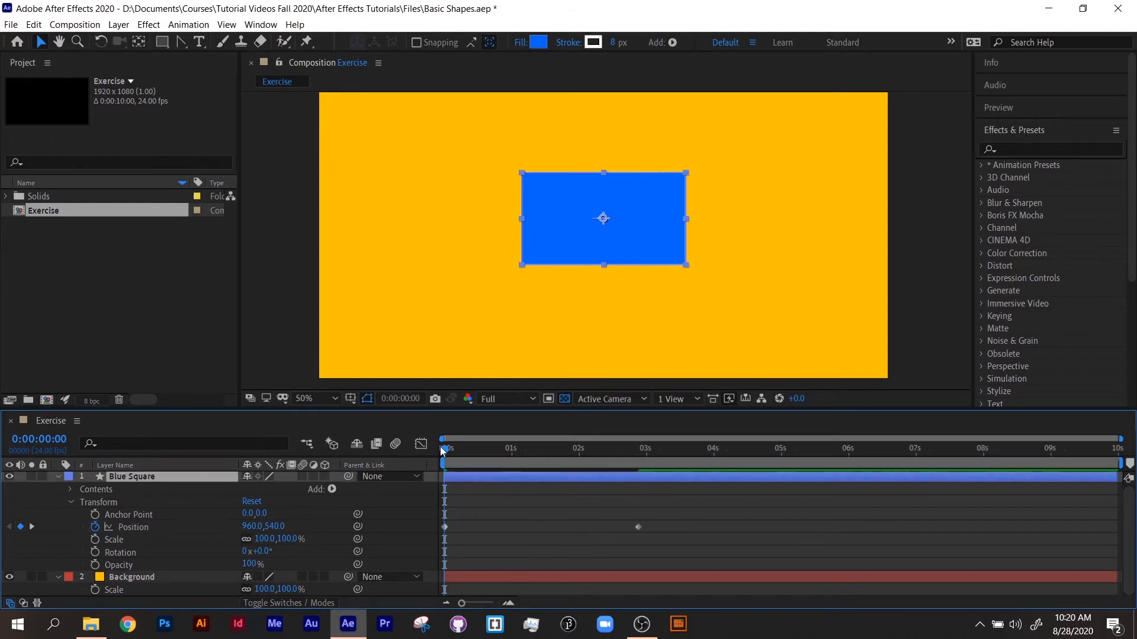
key(ctrl+z)
key(ctrl+z)
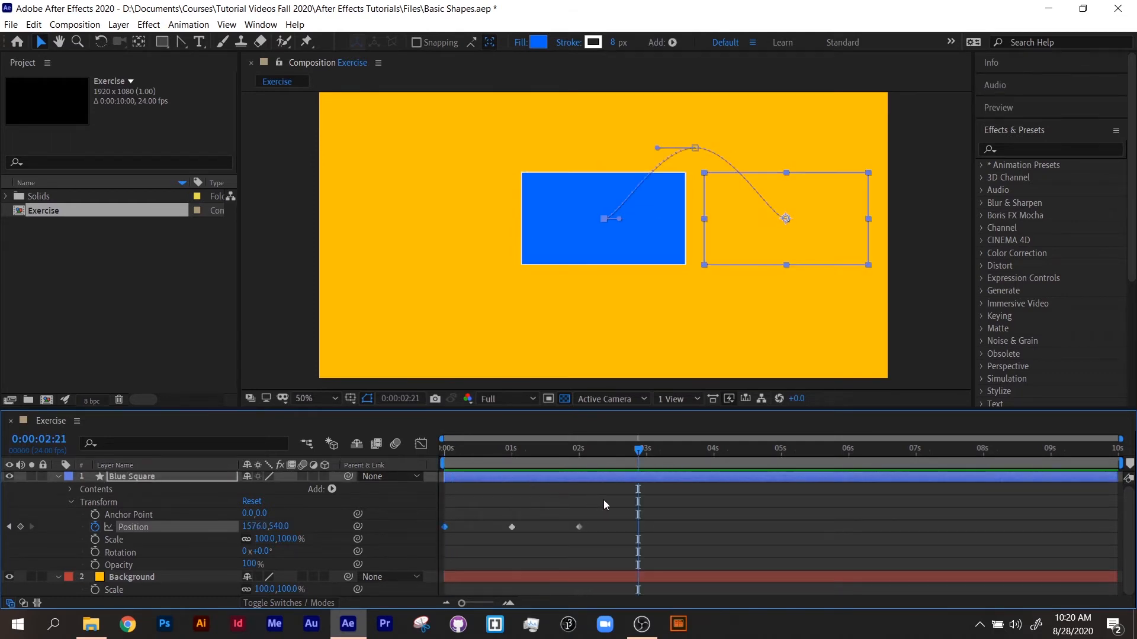
- Delete the middle Position keyframe and move the 0:00:02:00 keyframe to 0:00:01:00
drag(509, 505, 513, 531)
key(Delete)
key(Home)
drag(444, 452, 529, 459)
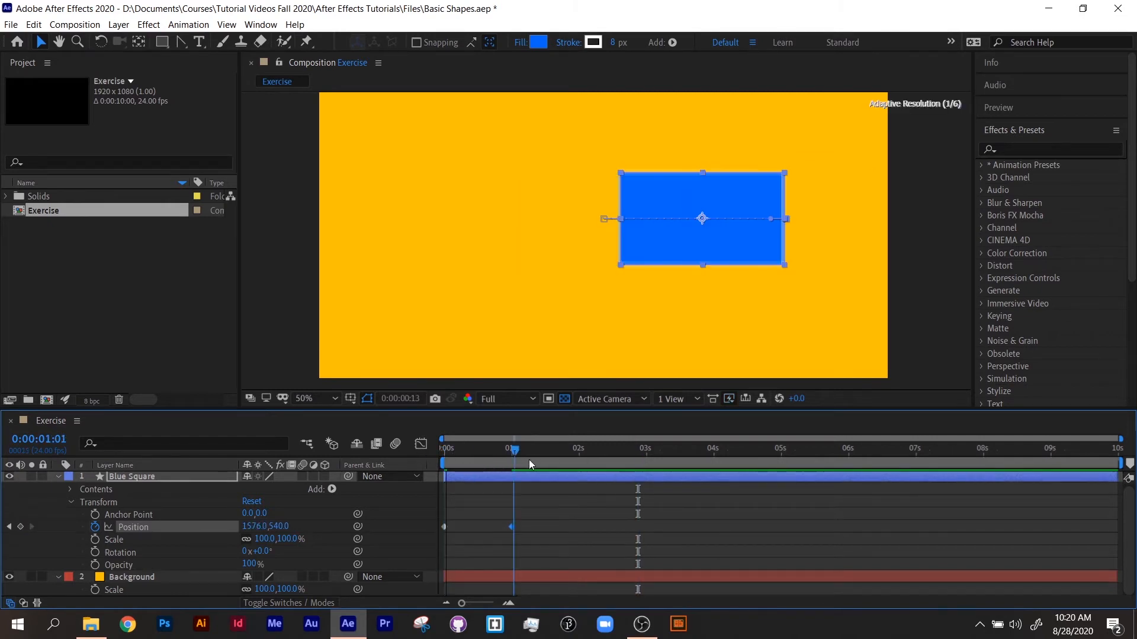
- Copy the first Position keyframe to 0:00:02:00 and preview the movement from the start
click(432, 542)
click(446, 527)
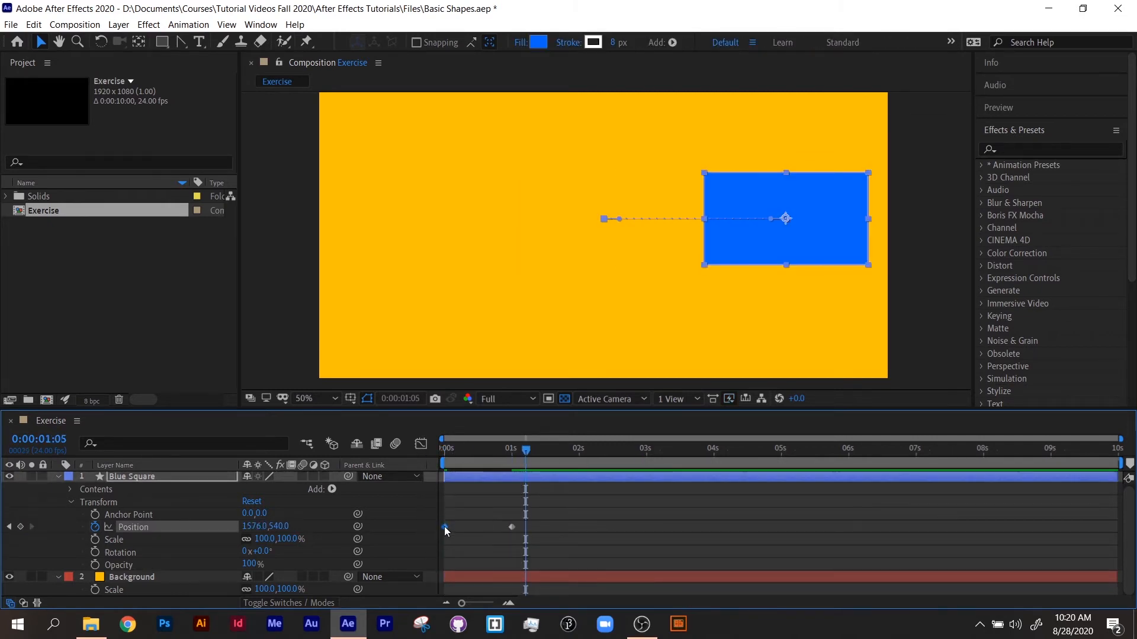
drag(524, 451, 579, 454)
key(ctrl+c)
key(ctrl+v)
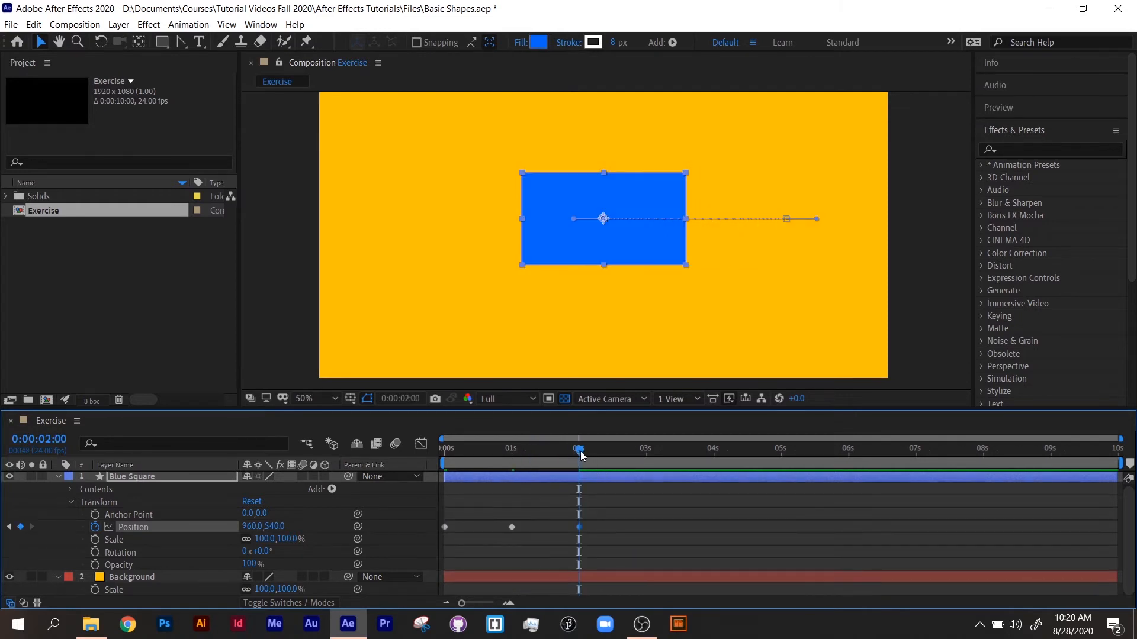
key(Home)
key(space)
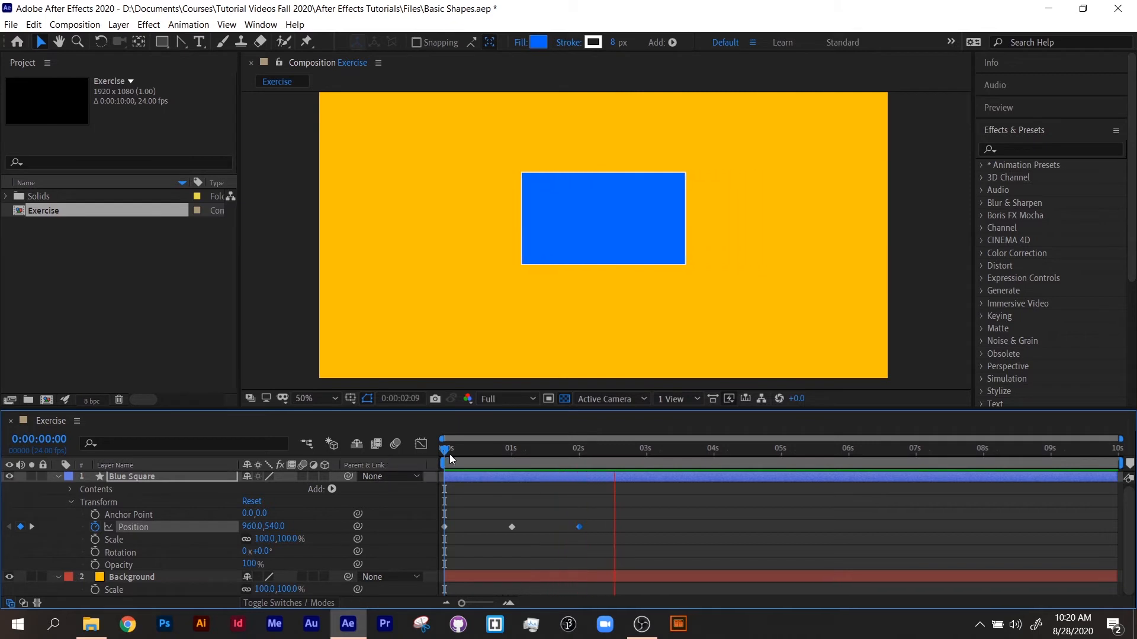
key(space)
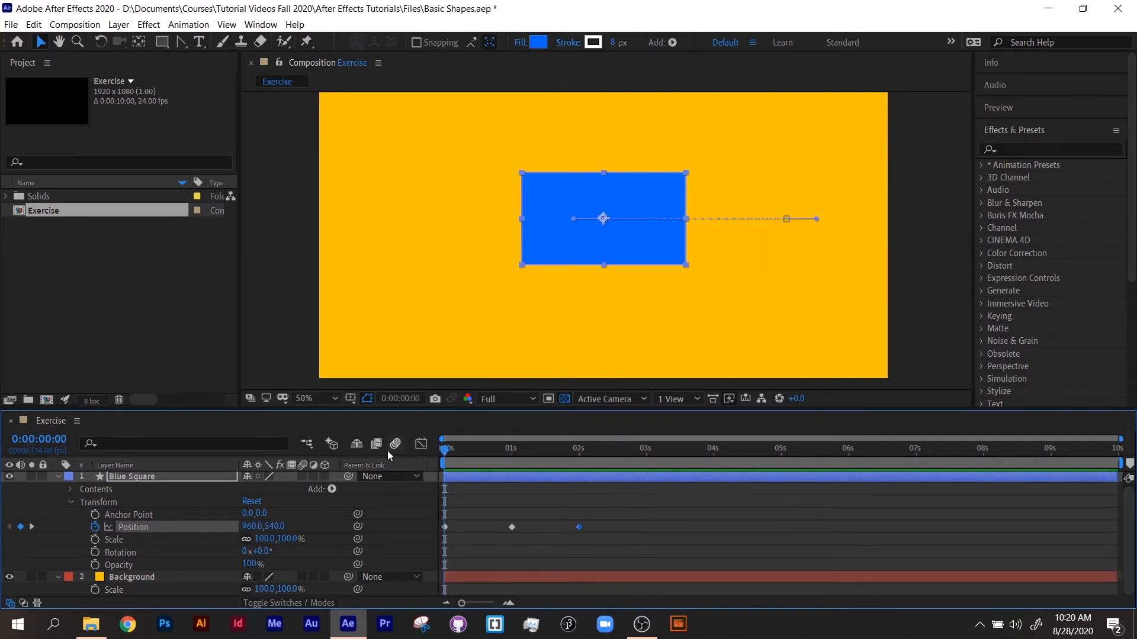
- Keyframe the Blue Square's Scale at the start, and set its Scale to 150% at 0:00:01:00
drag(446, 451, 426, 475)
click(96, 540)
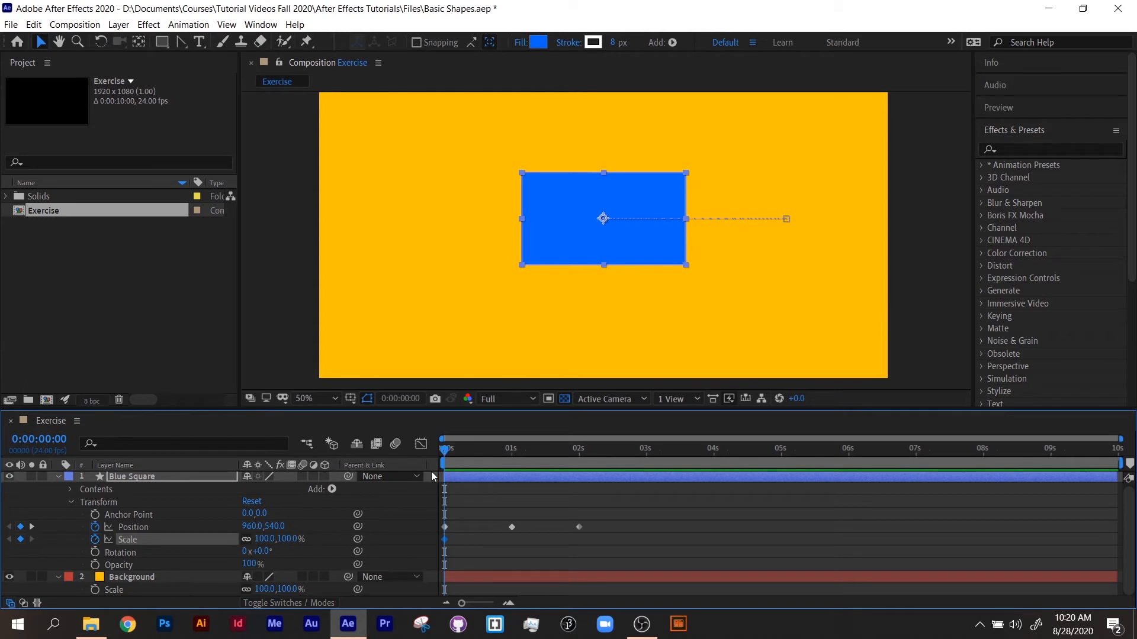
drag(450, 450, 518, 461)
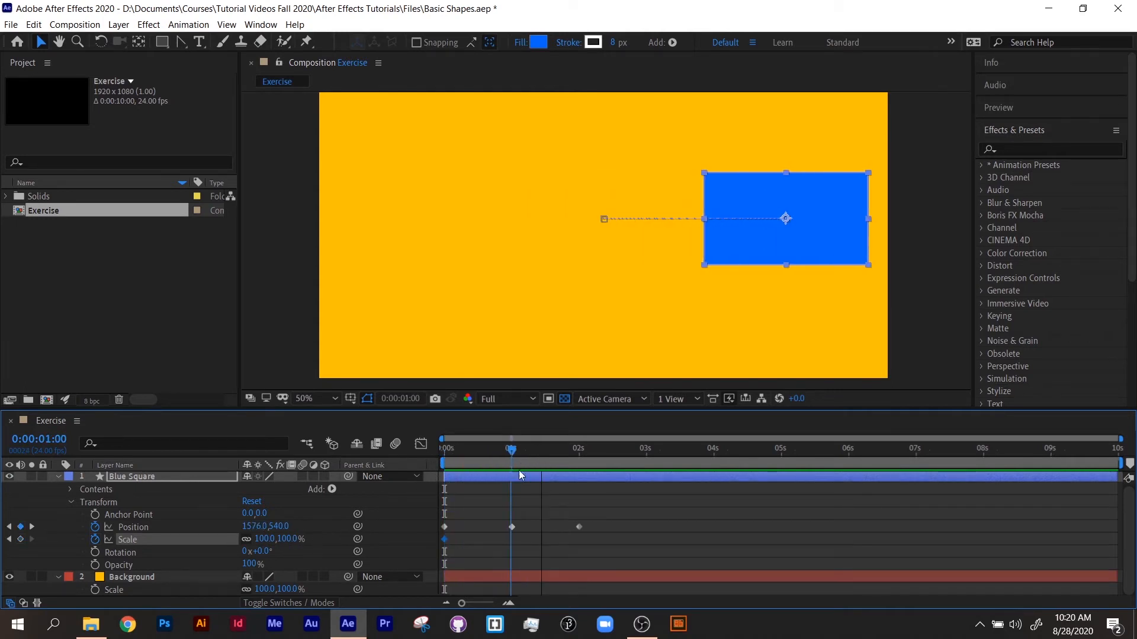
click(291, 539)
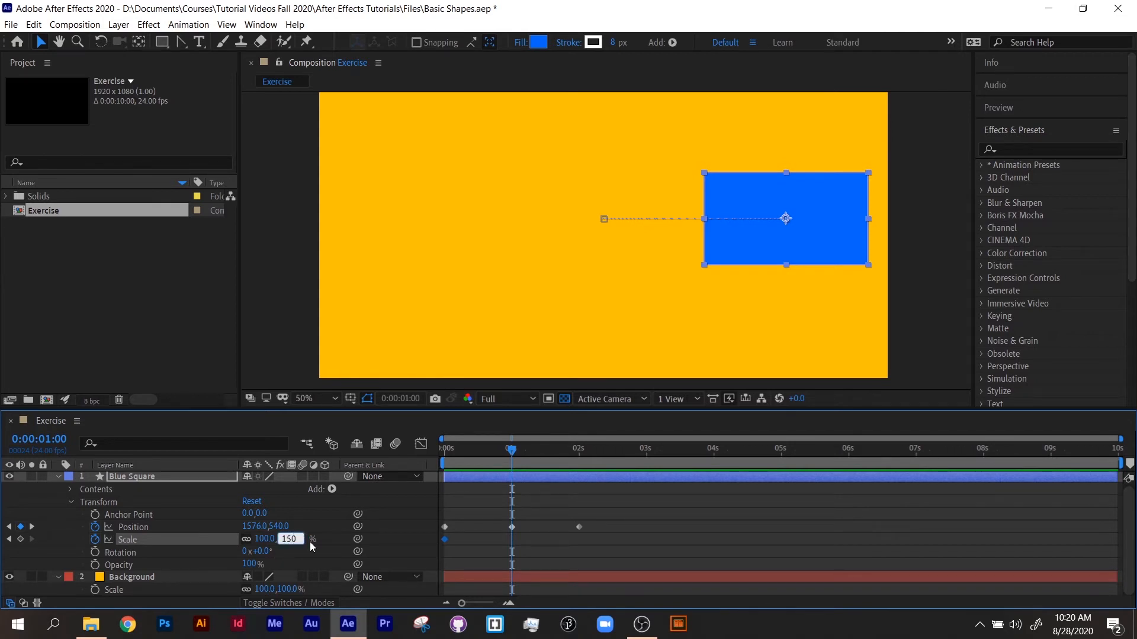
key(Return)
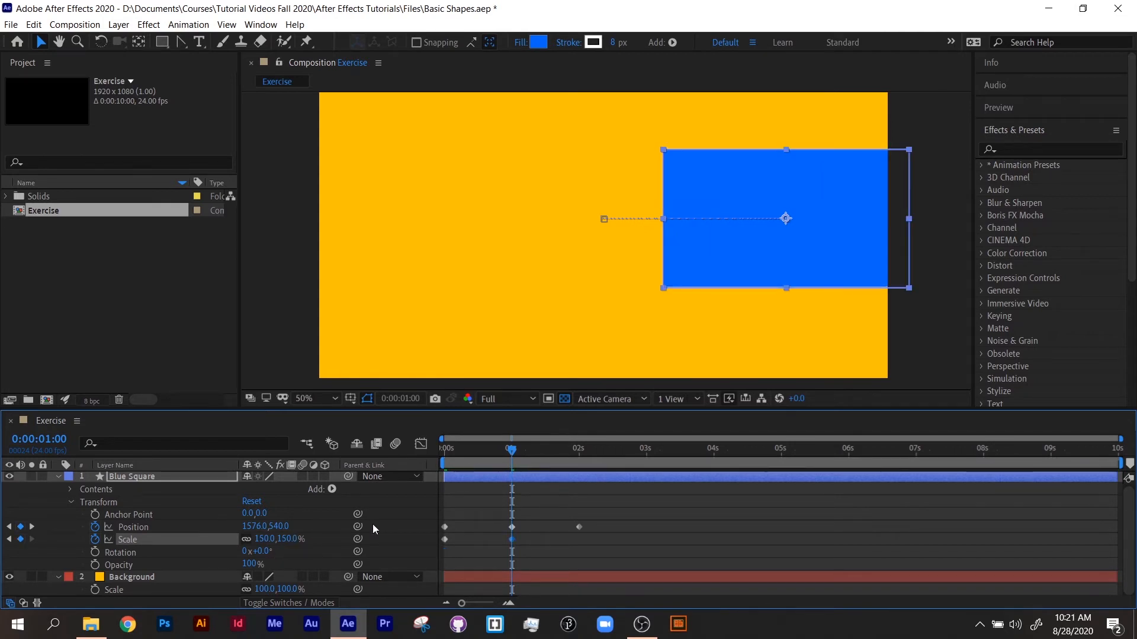
- Set the Blue Square's Scale to 100% at 0:00:02:00 and preview the animation from the start
drag(529, 459, 590, 461)
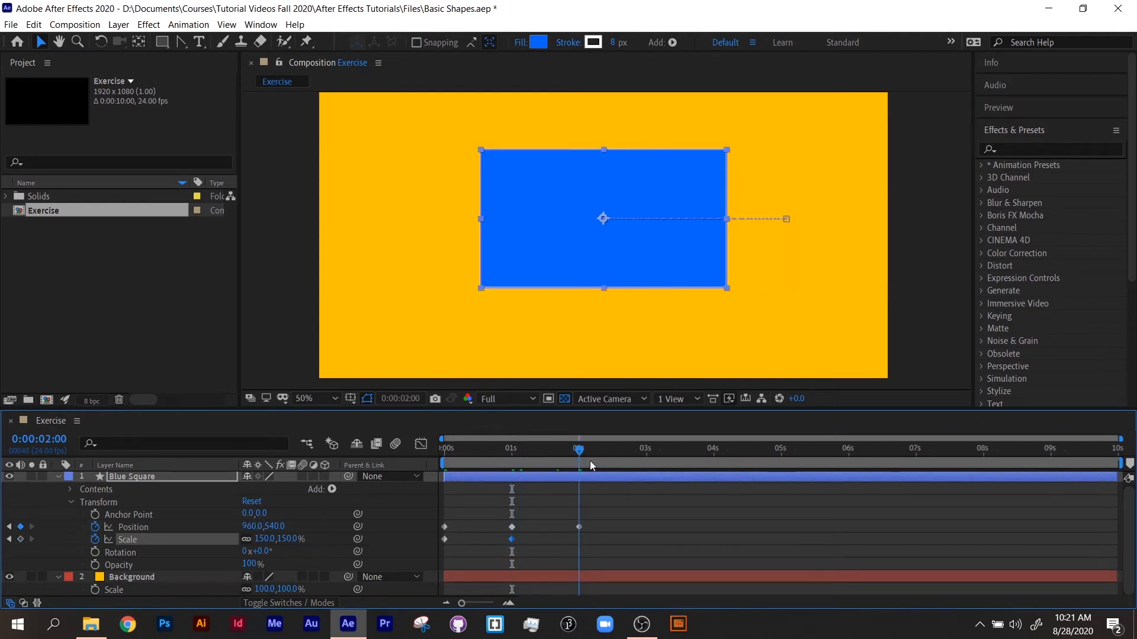
click(269, 539)
text(100)
key(Return)
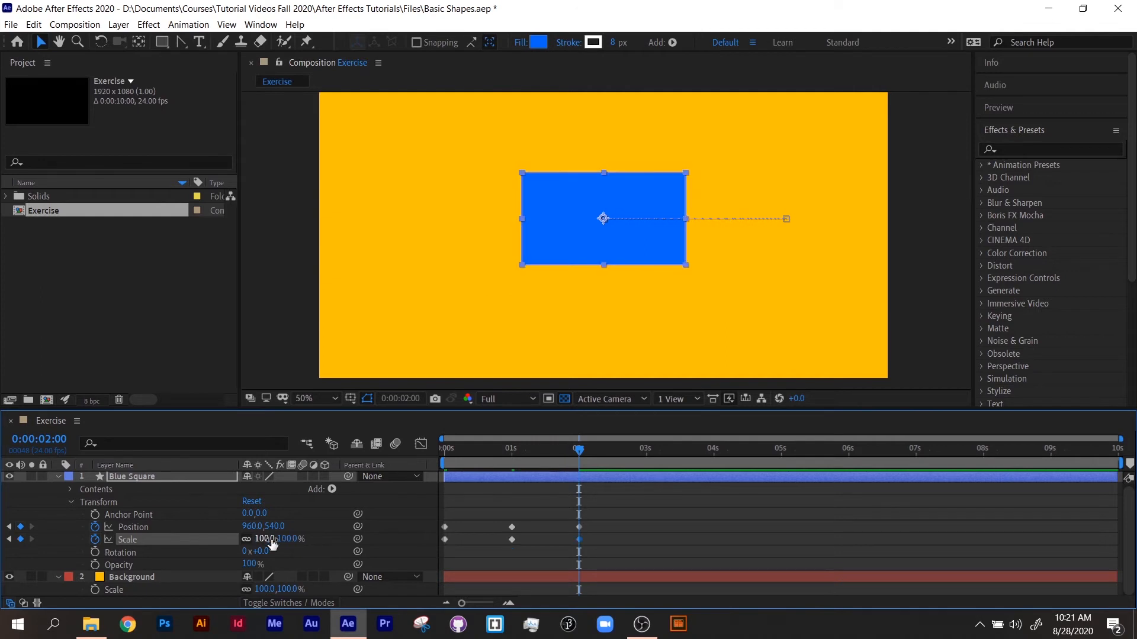
key(Home)
key(space)
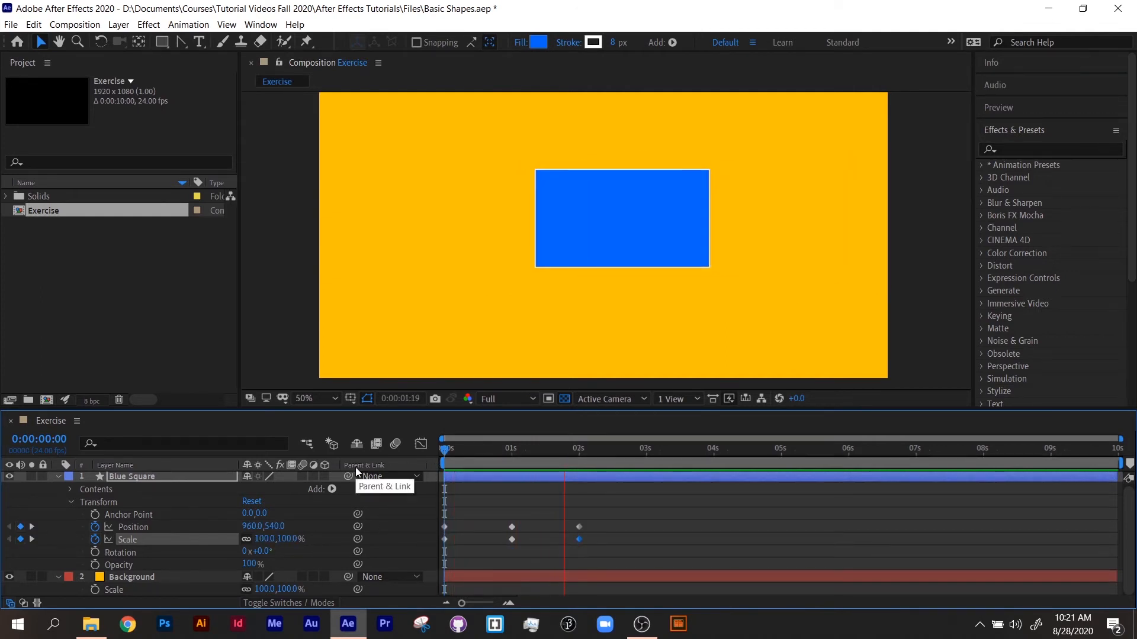
key(space)
- Keyframe the Blue Square's Rotation at the start, and set its Rotation to 90° at 0:00:01:00
drag(484, 457, 516, 459)
click(94, 552)
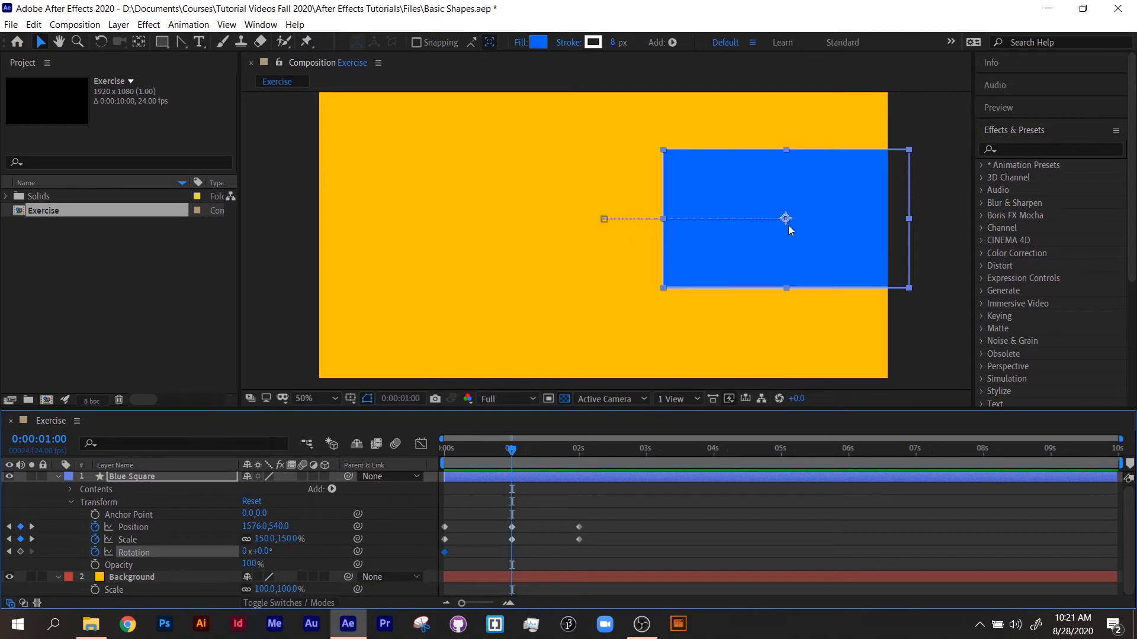
click(260, 551)
text(90)
key(Return)
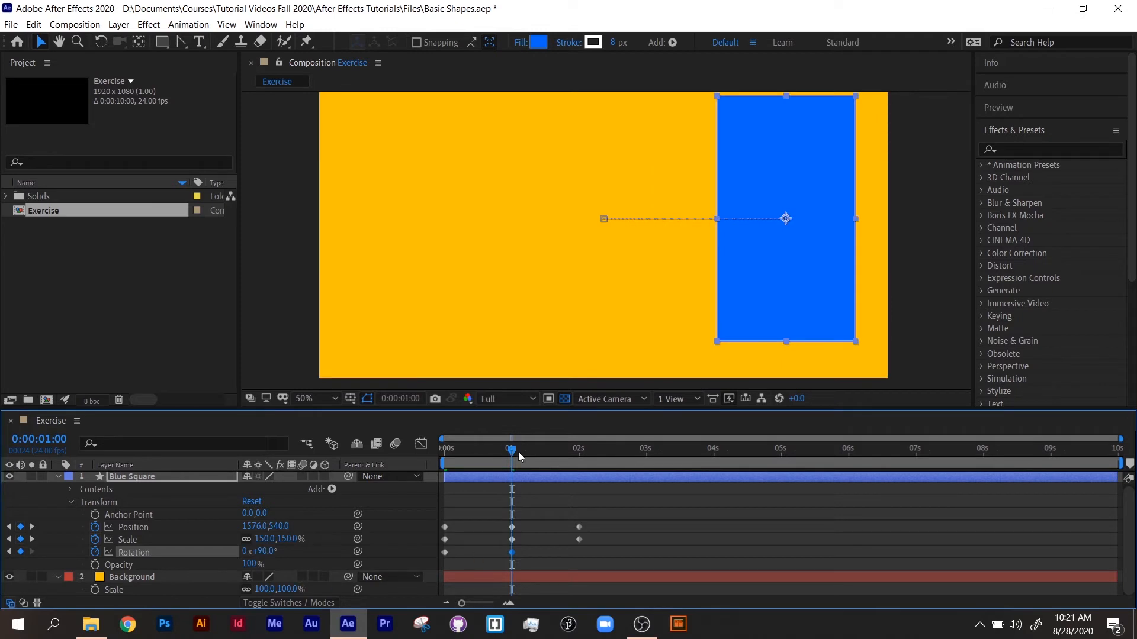
- Set the Blue Square's Rotation to 0° at 0:00:02:00 and preview the combined animation
drag(512, 451, 585, 464)
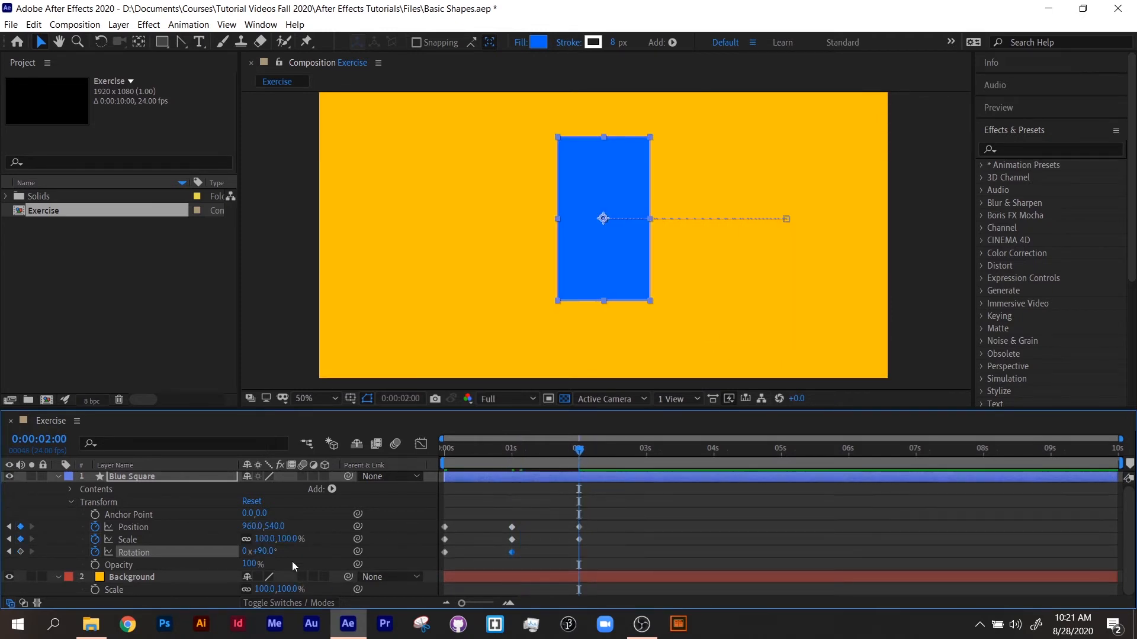
click(264, 555)
text(0)
key(Return)
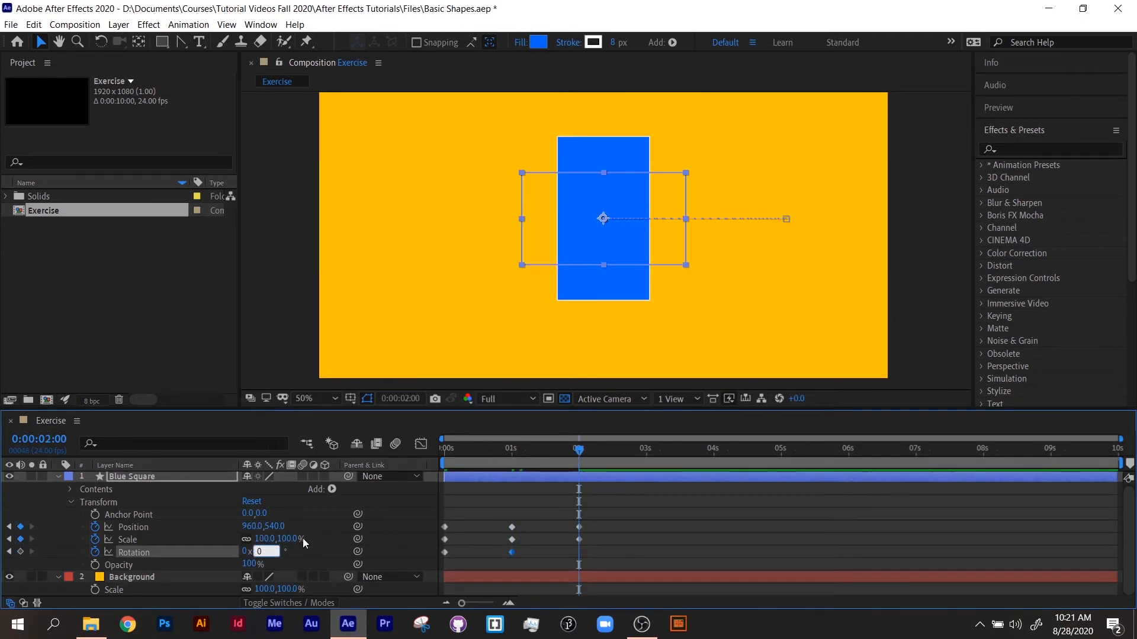
key(space)
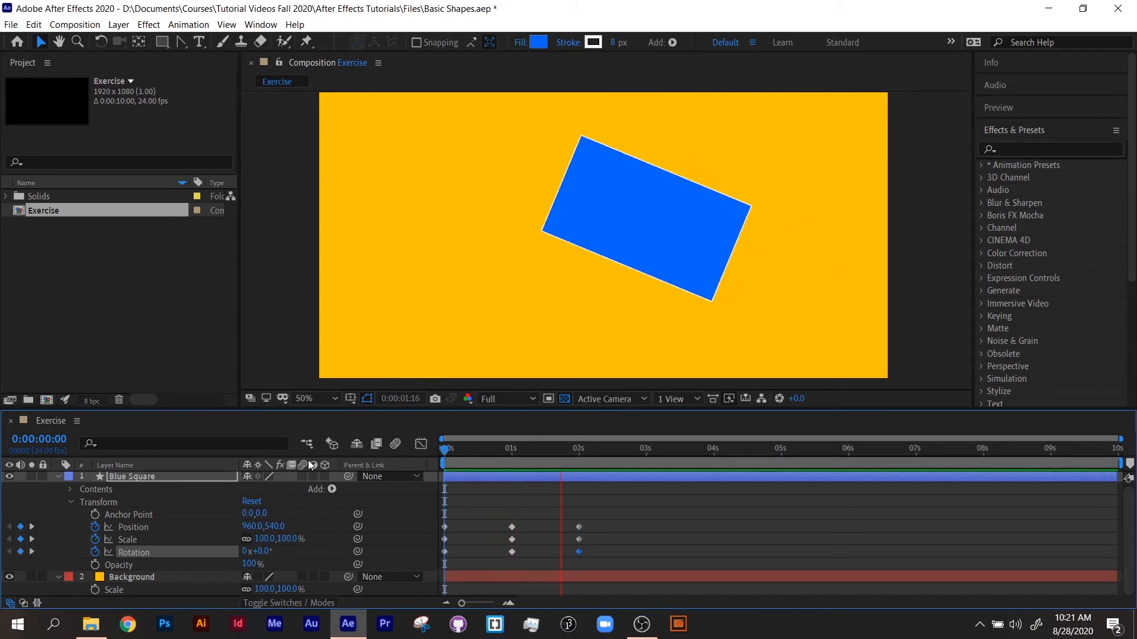
key(space)
- Try out trimming the Blue Square layer's end to 0:00:02:00 with a preview, and undo the trim
drag(472, 449, 577, 453)
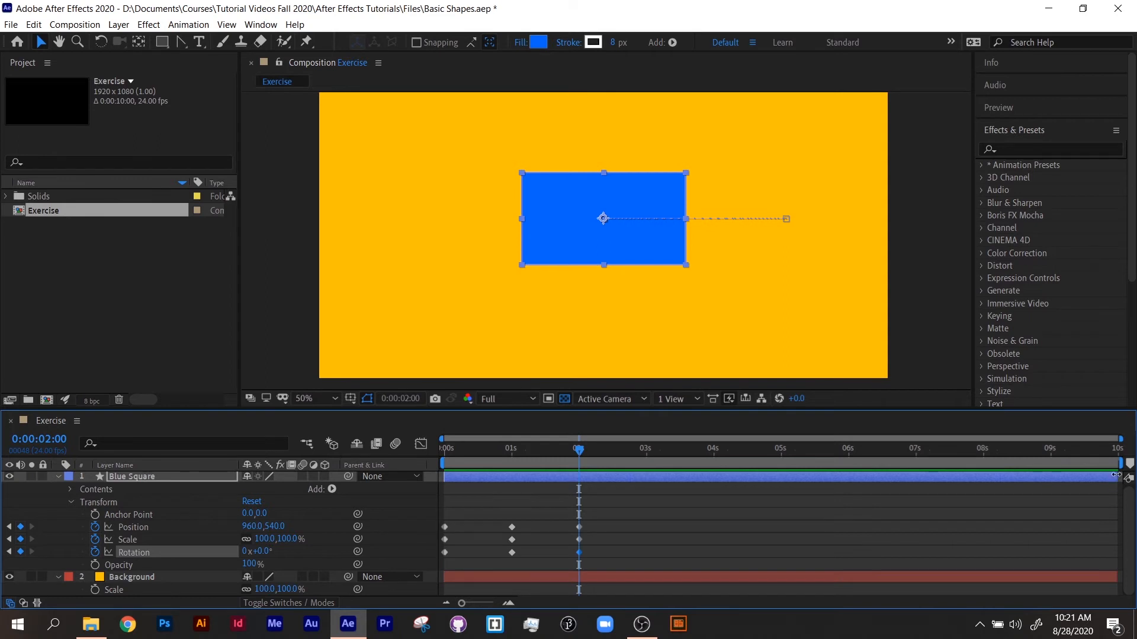
drag(1116, 475, 582, 477)
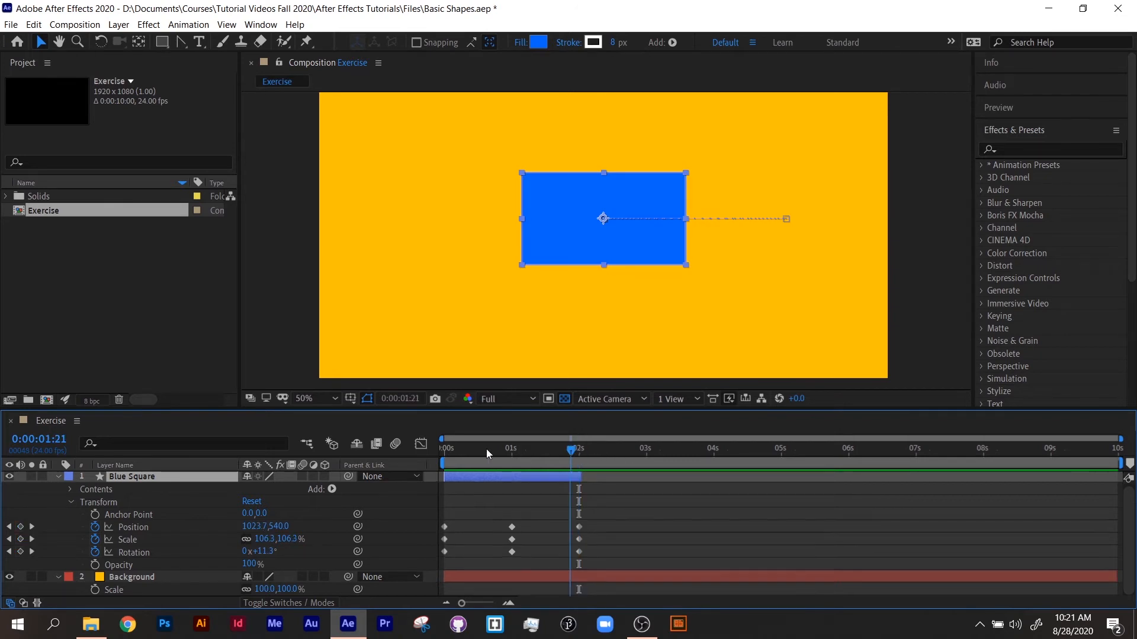
drag(521, 448, 429, 466)
key(space)
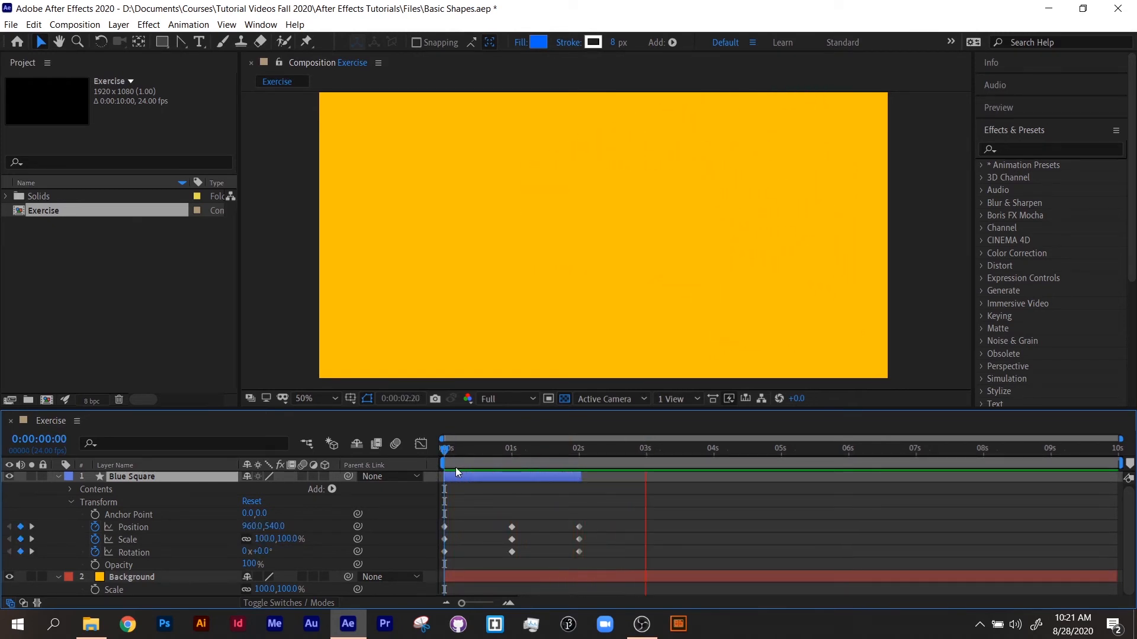
key(space)
key(ctrl+z)
key(ctrl+z)
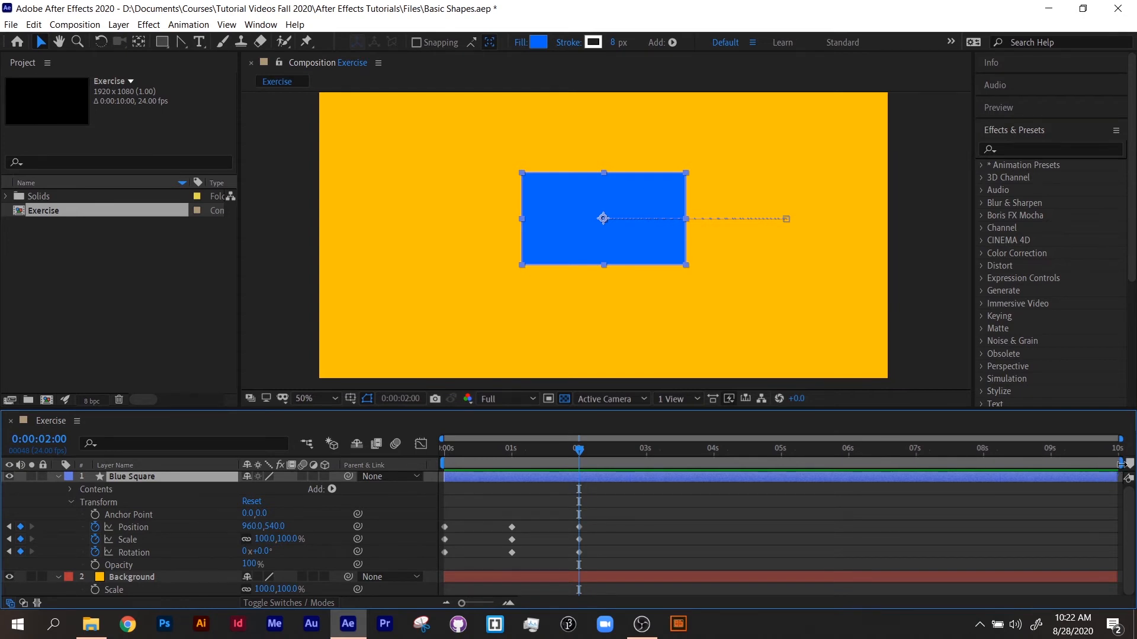
- Try a looped preview with the work area ending at 0:00:02:00, and extend the work area back to the composition's end
mouse_move(1121, 462)
mouse_down()
mouse_move(534, 463)
mouse_move(582, 467)
mouse_up()
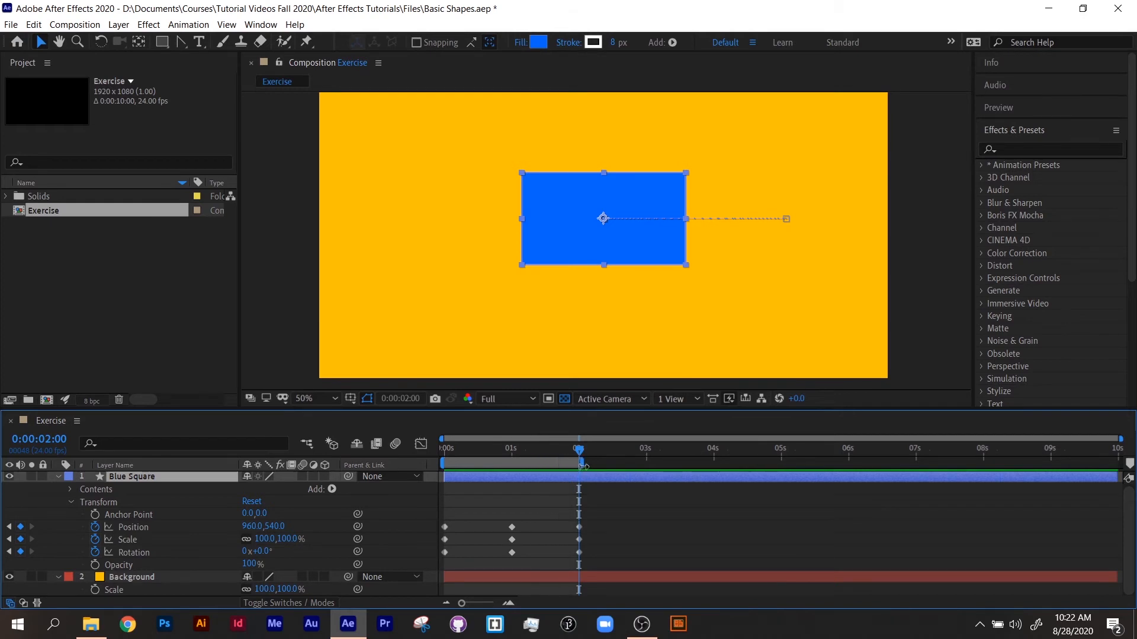
key(space)
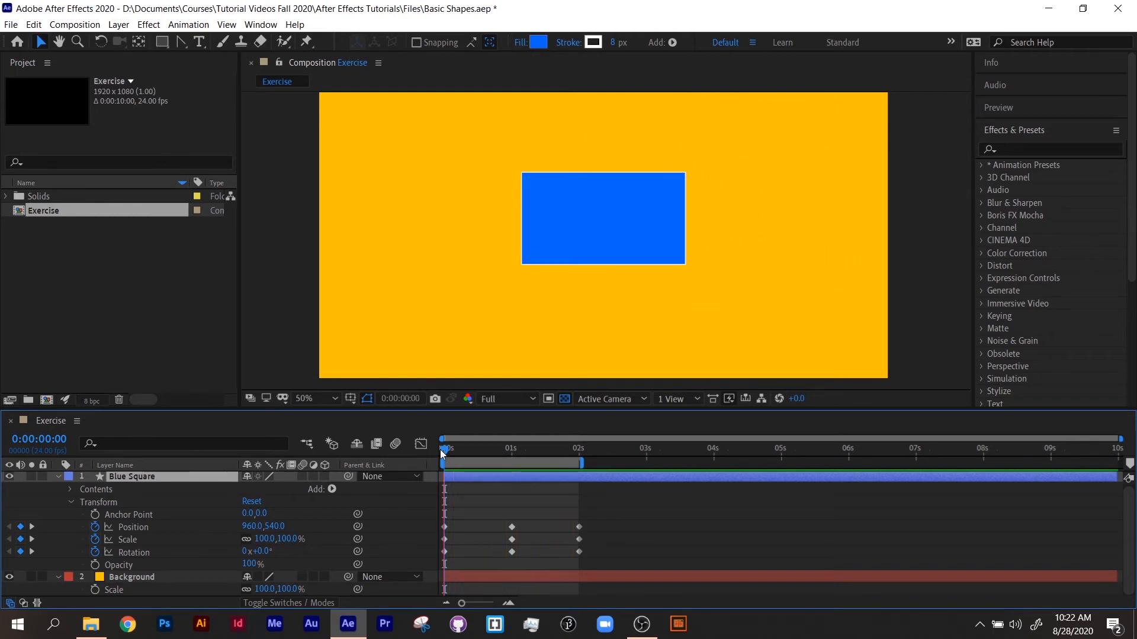
key(space)
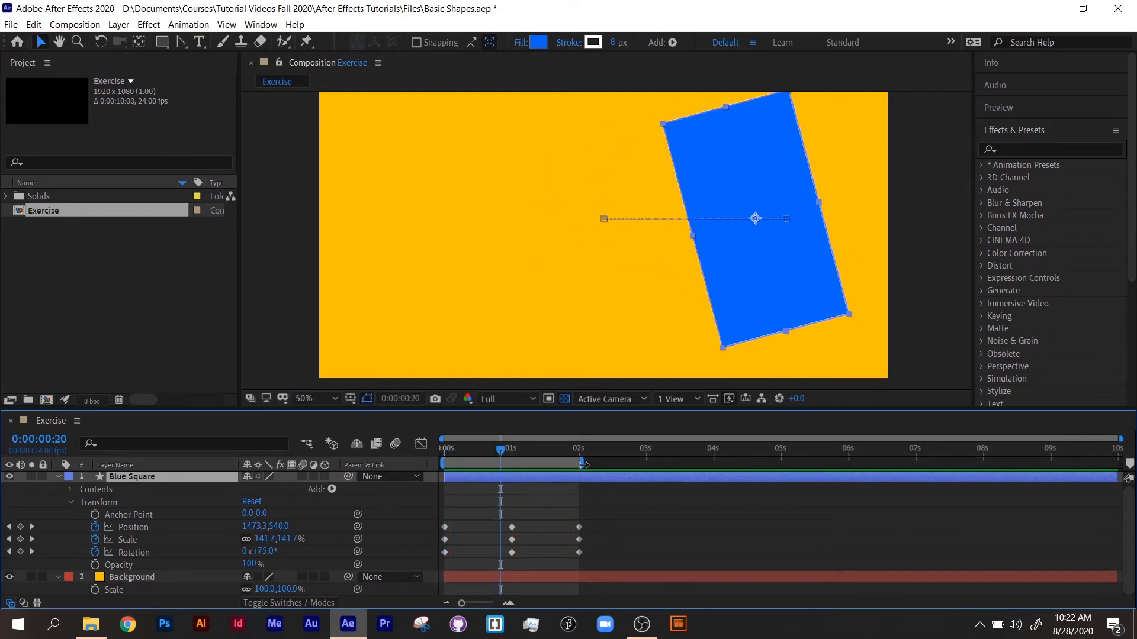
drag(583, 465, 1125, 464)
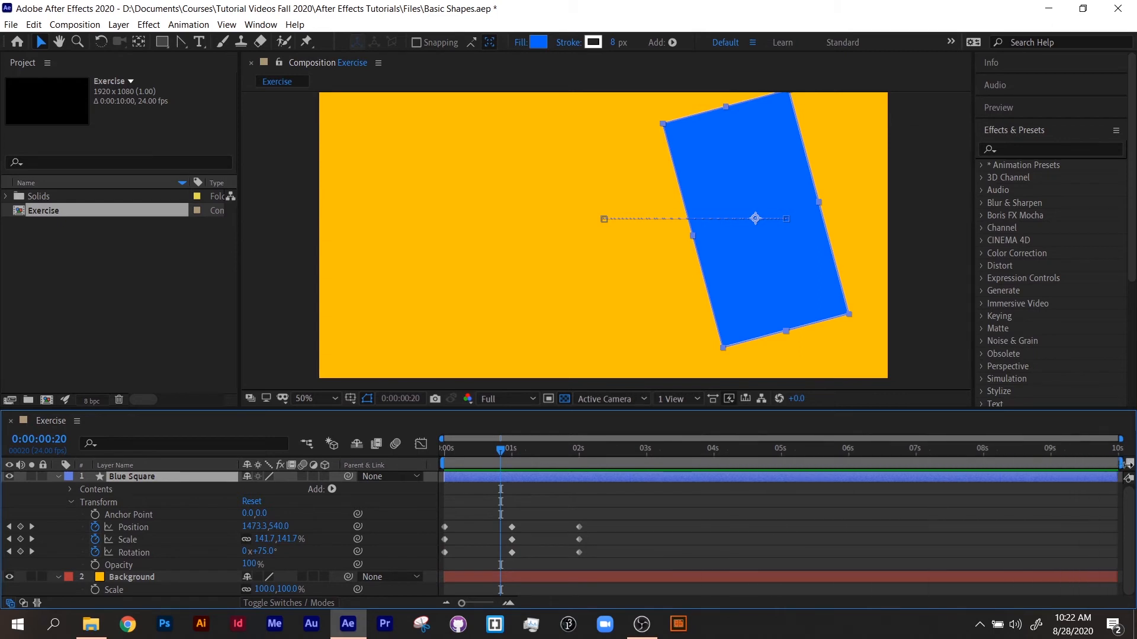
drag(505, 450, 435, 457)
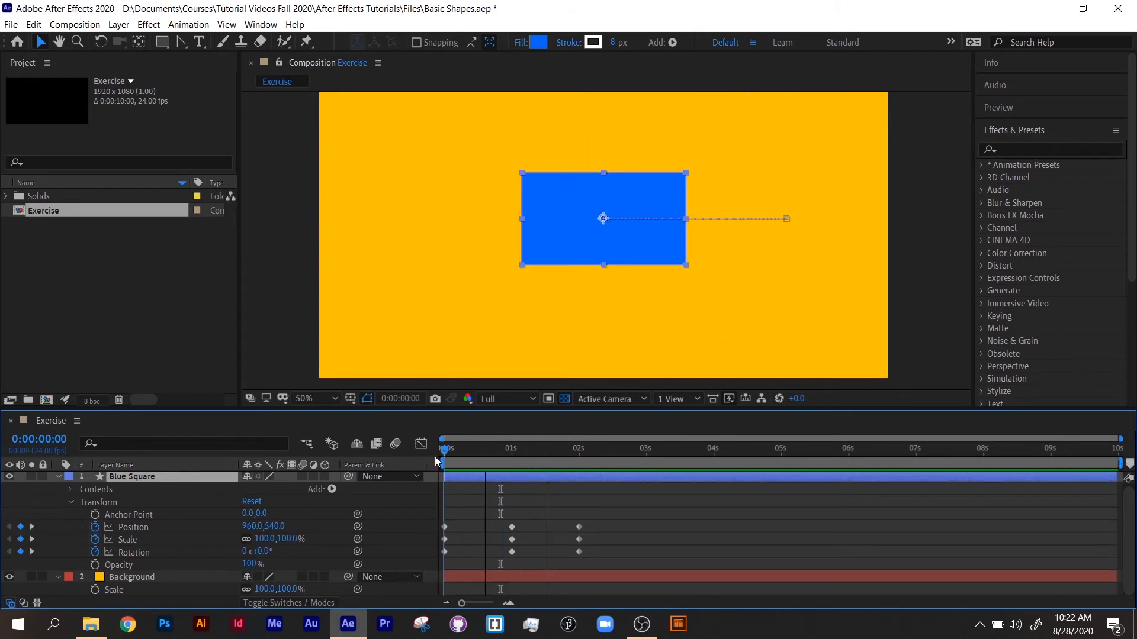
- Set the work area to start at 0:00:01:00 and end at 0:00:02:00, and return the playhead to the start
click(510, 450)
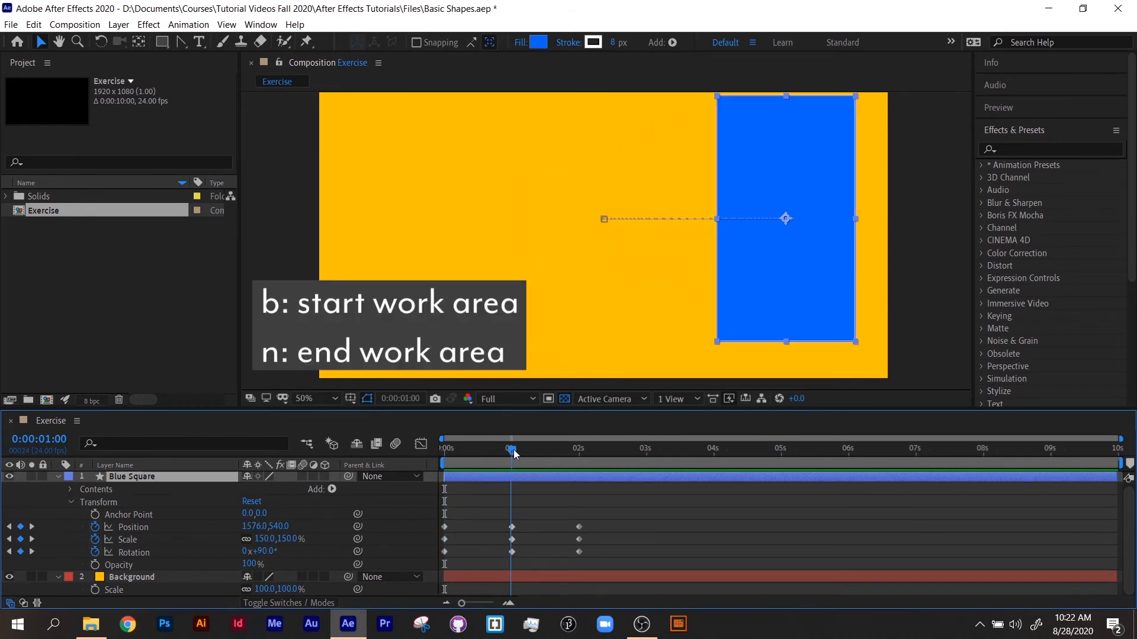
key(b)
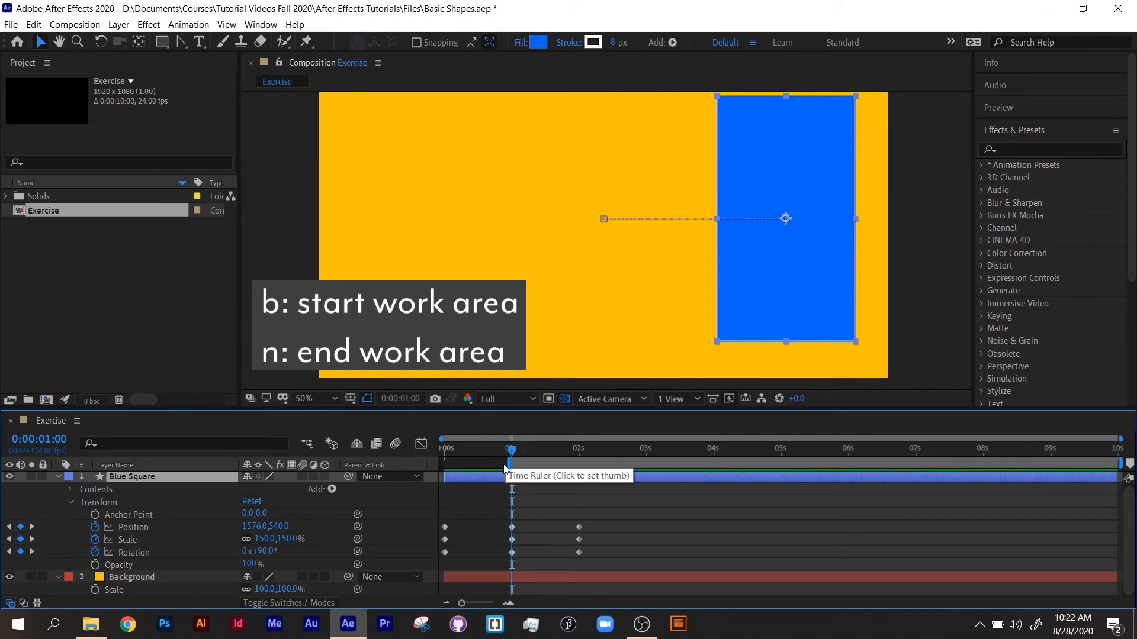
drag(511, 451, 578, 455)
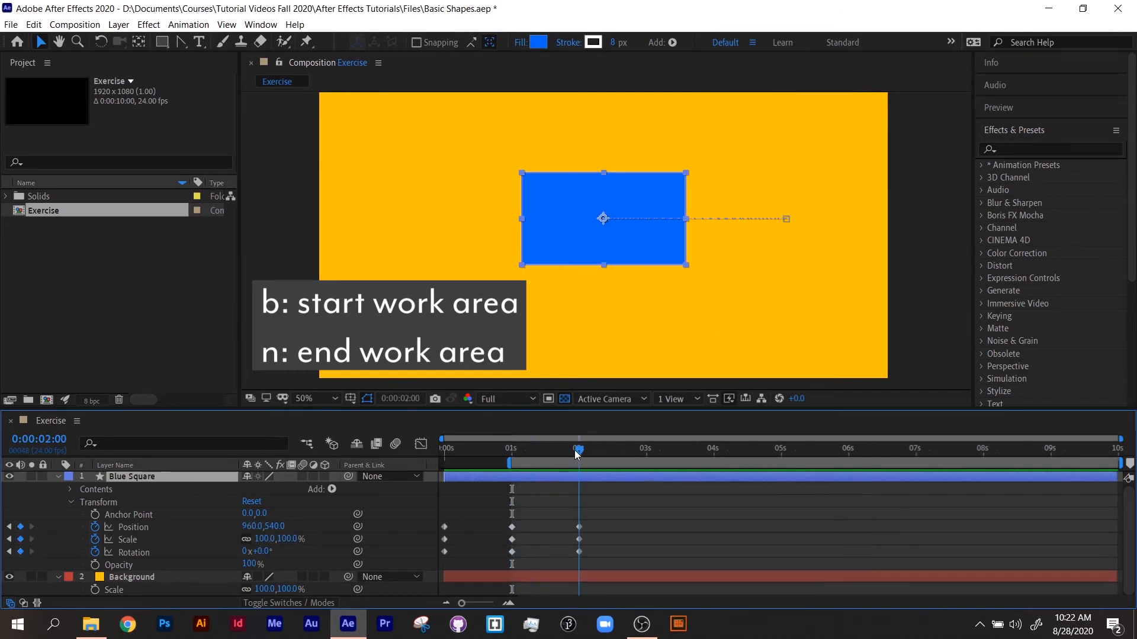
key(n)
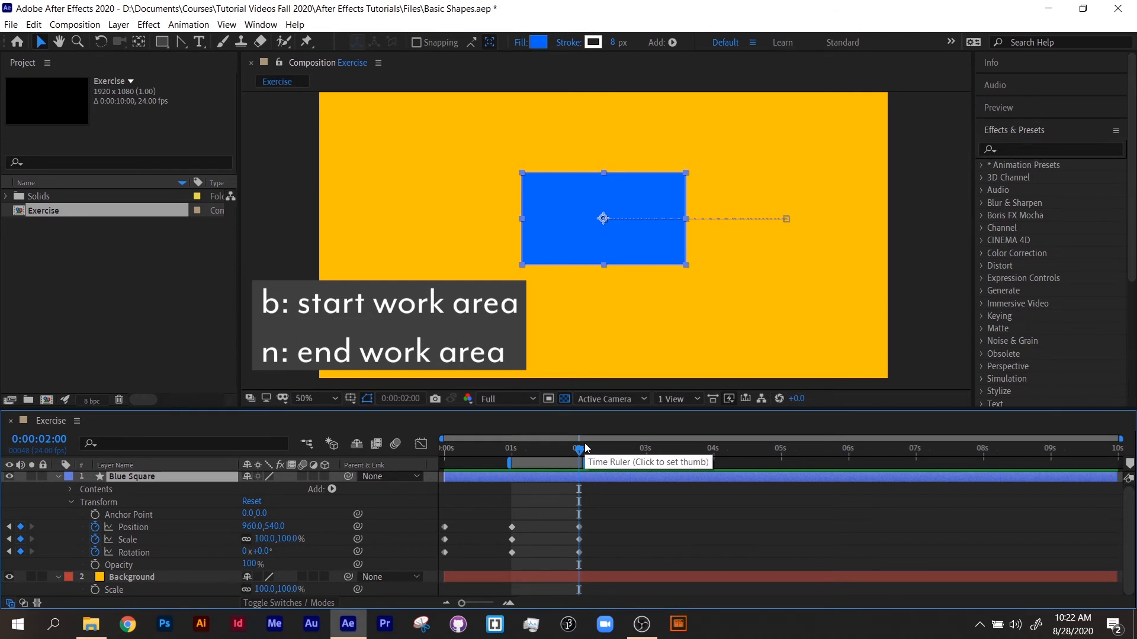
drag(578, 450, 418, 444)
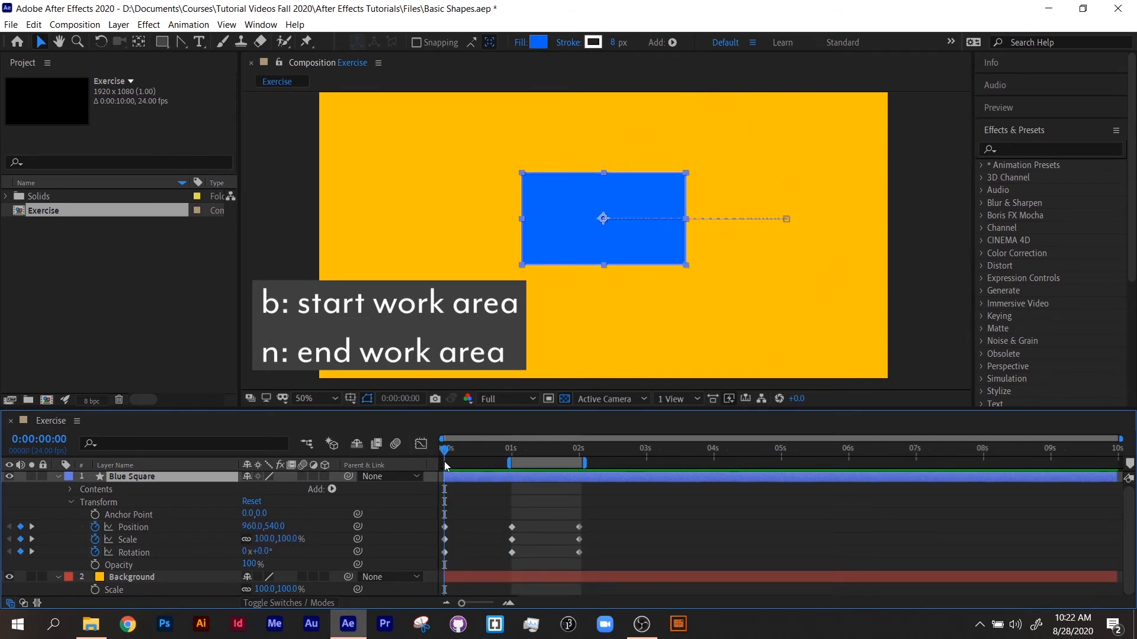
- Undo the work area's start and end changes and return the playhead to 0:00:00:00
key(ctrl+z)
key(ctrl+z)
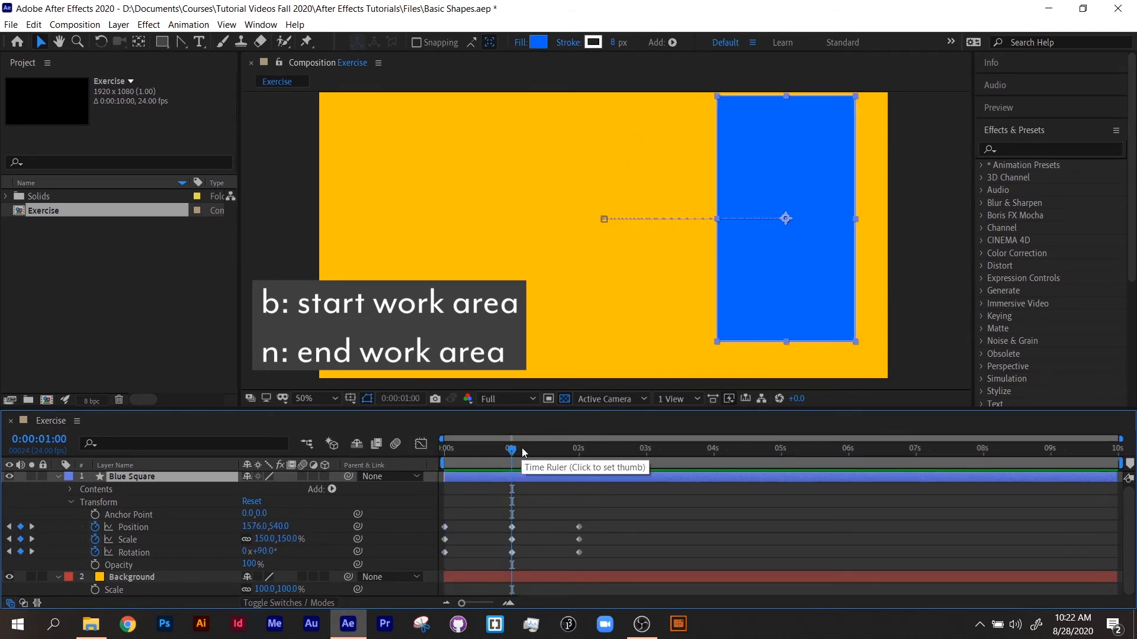
drag(521, 447, 443, 460)
- Try out trimming the Blue Square layer to run from 0:00:01:00 to 0:00:02:00 with a preview, and undo both trims
drag(470, 465, 579, 472)
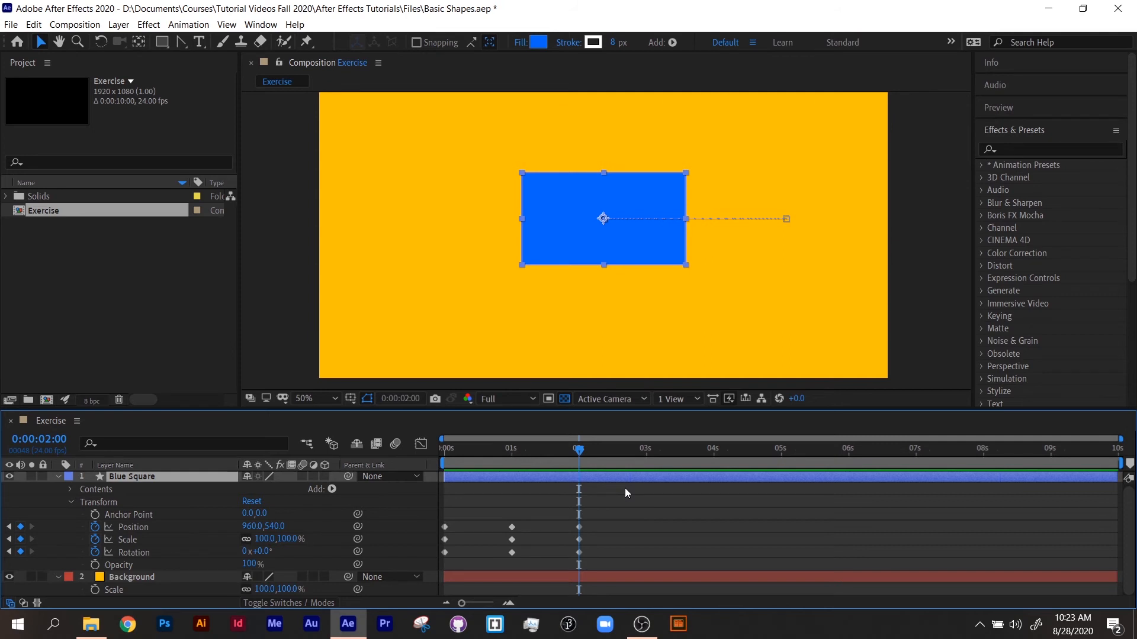
key(alt+bracketright)
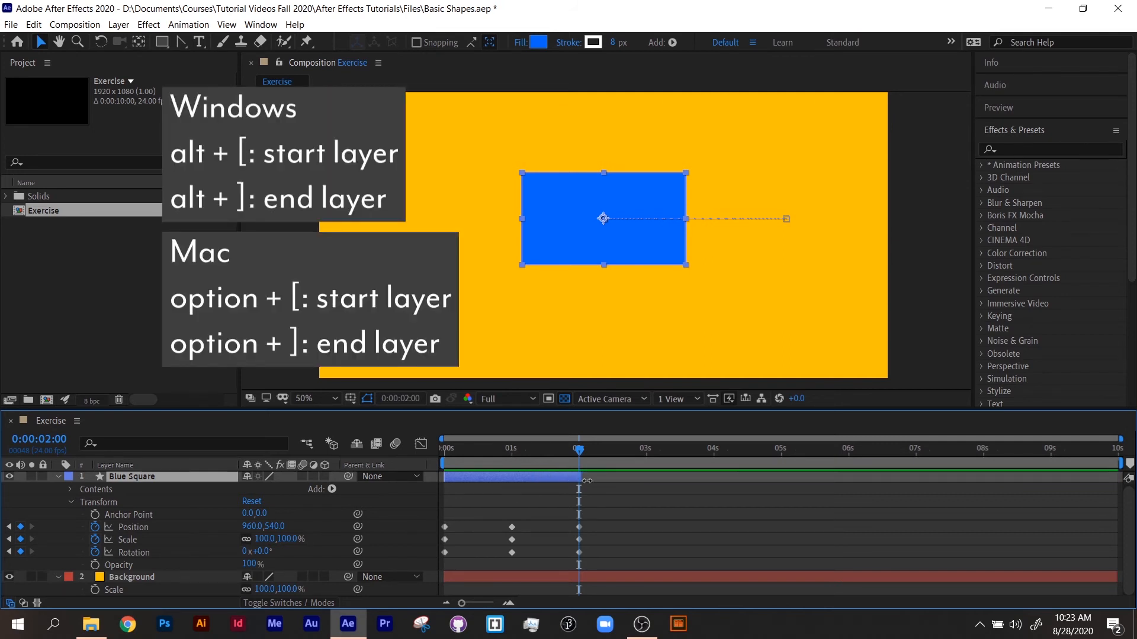
drag(579, 453, 517, 457)
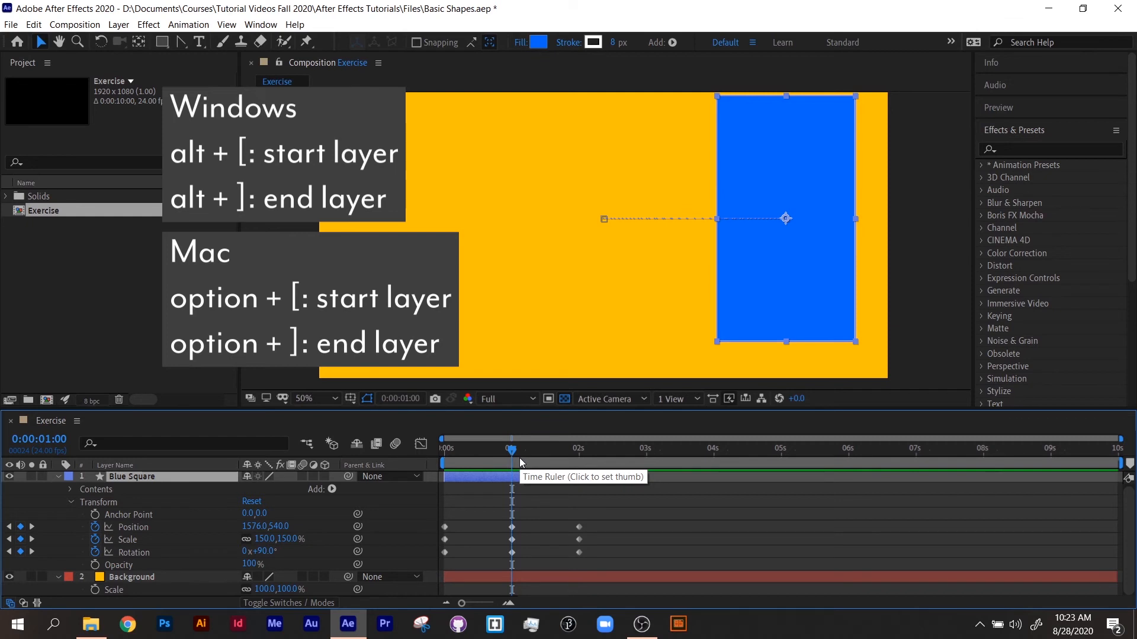
key(alt+bracketleft)
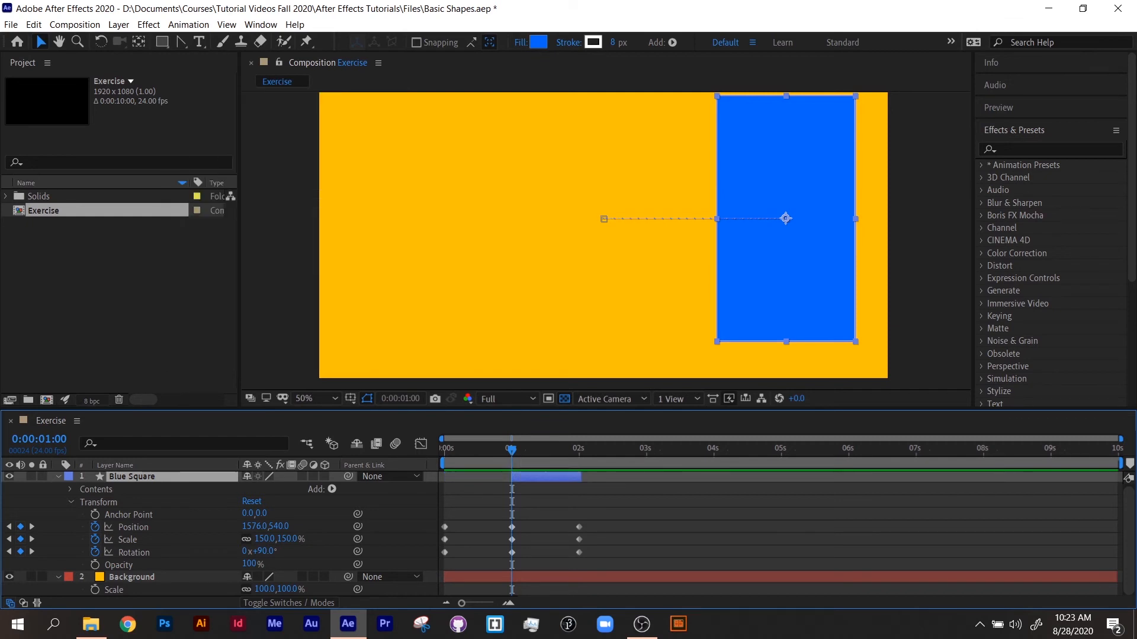
key(Home)
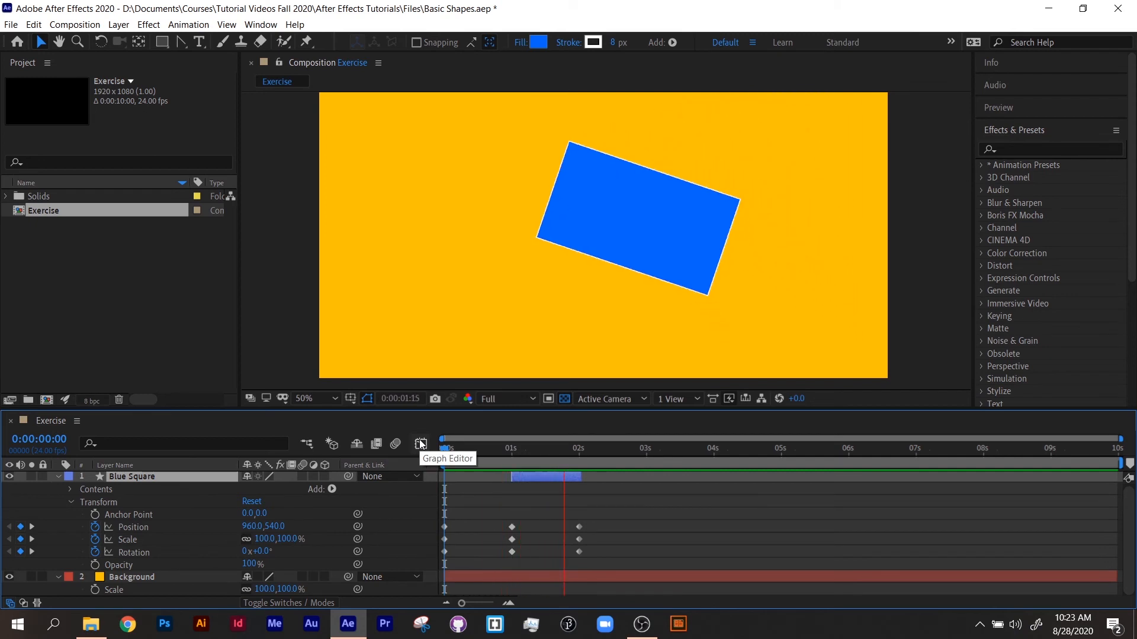
key(space)
drag(482, 448, 416, 449)
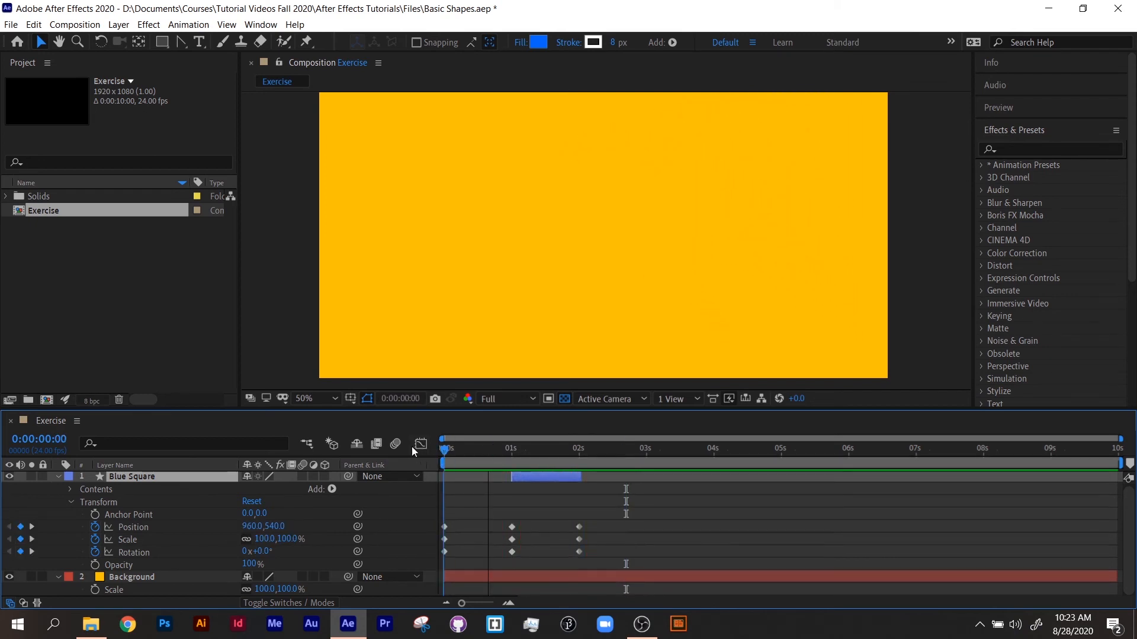
key(ctrl+z)
key(ctrl+z)
- Set the work area's end to 0:00:02:00 and preview the animation from the start
key(n)
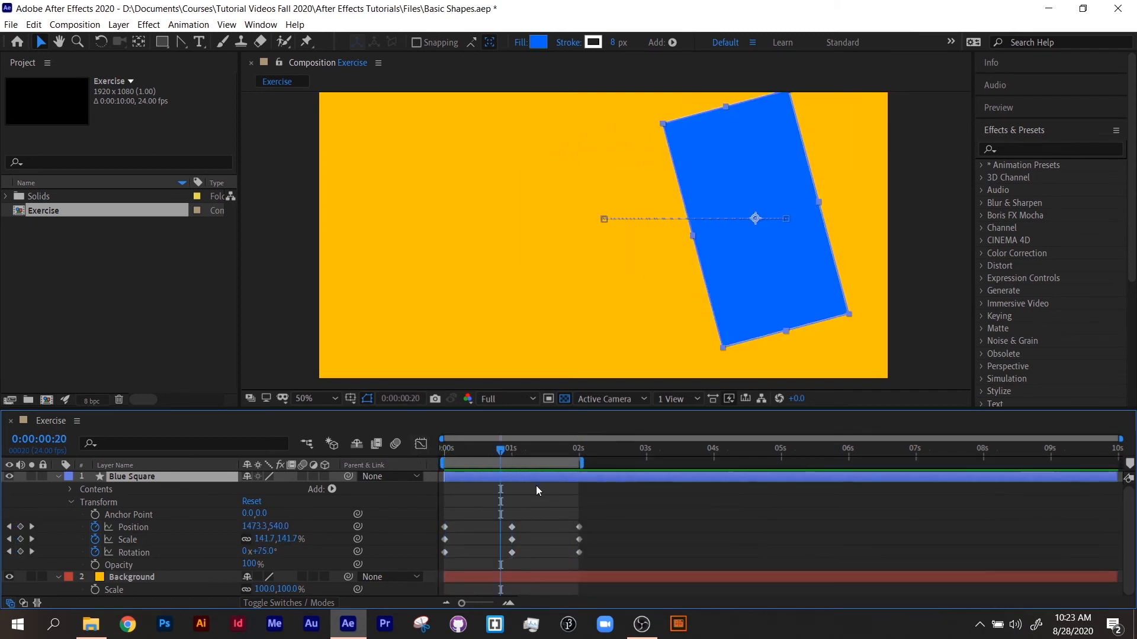
drag(462, 453, 415, 448)
key(space)
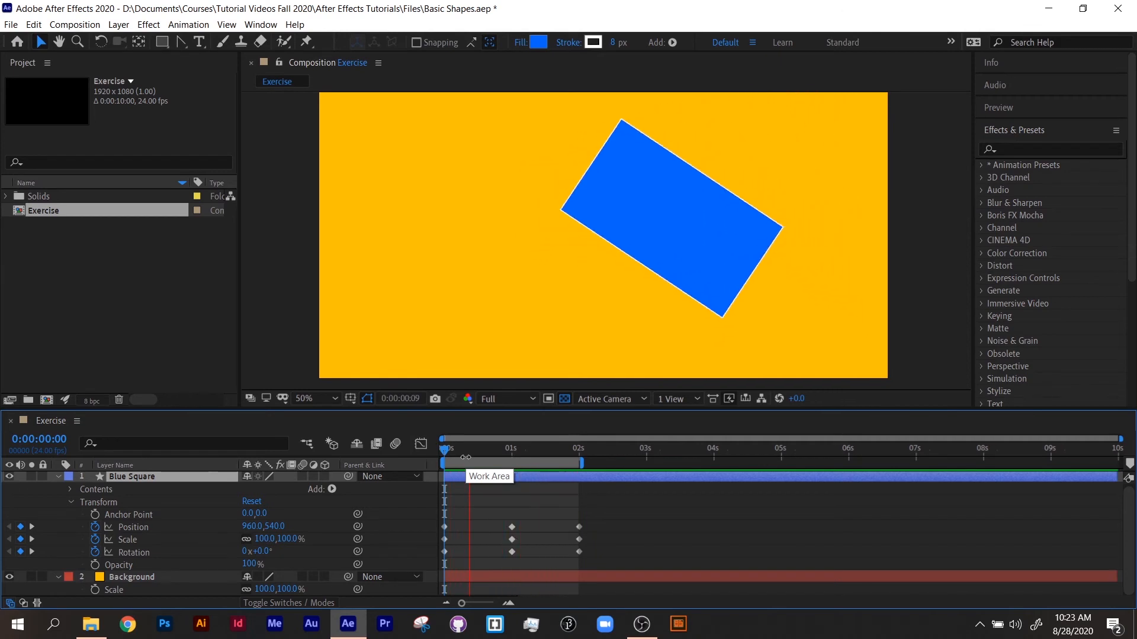
click(466, 456)
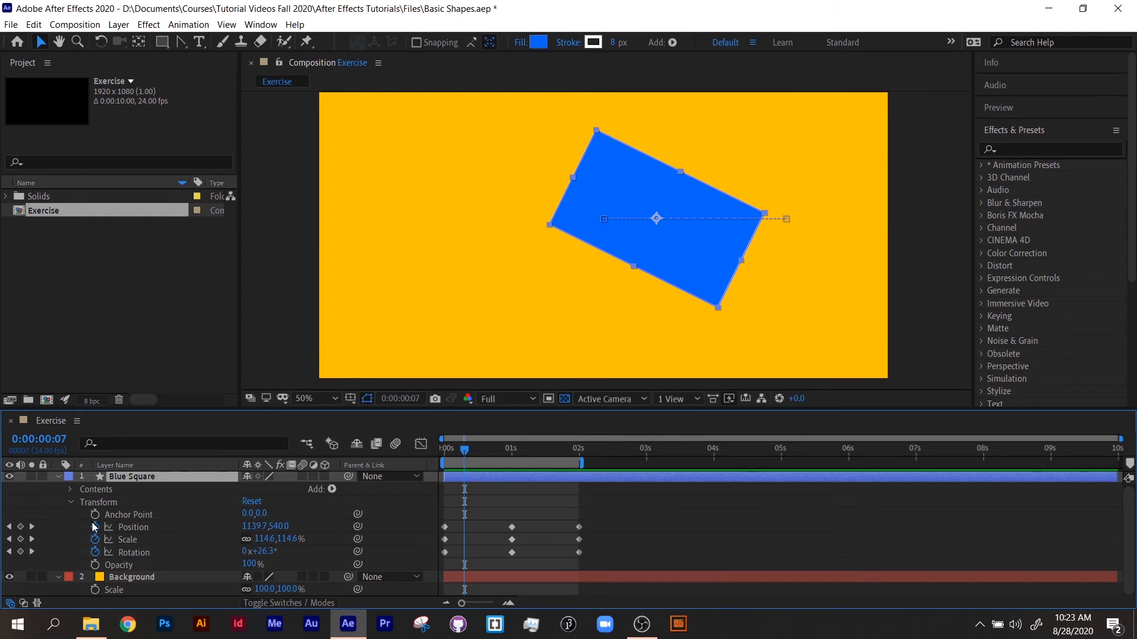
- Reveal the Fill 1 properties of the Blue Square's Rectangle 1 in an enlarged timeline, with the playhead at 0:00:00:00
click(71, 502)
click(70, 491)
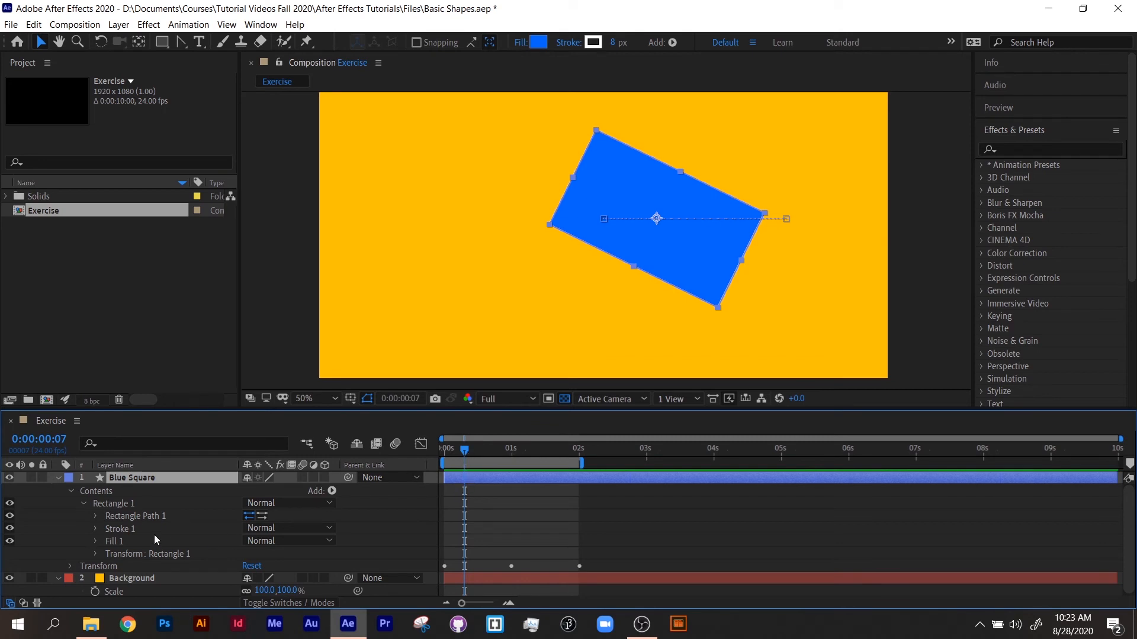
click(96, 541)
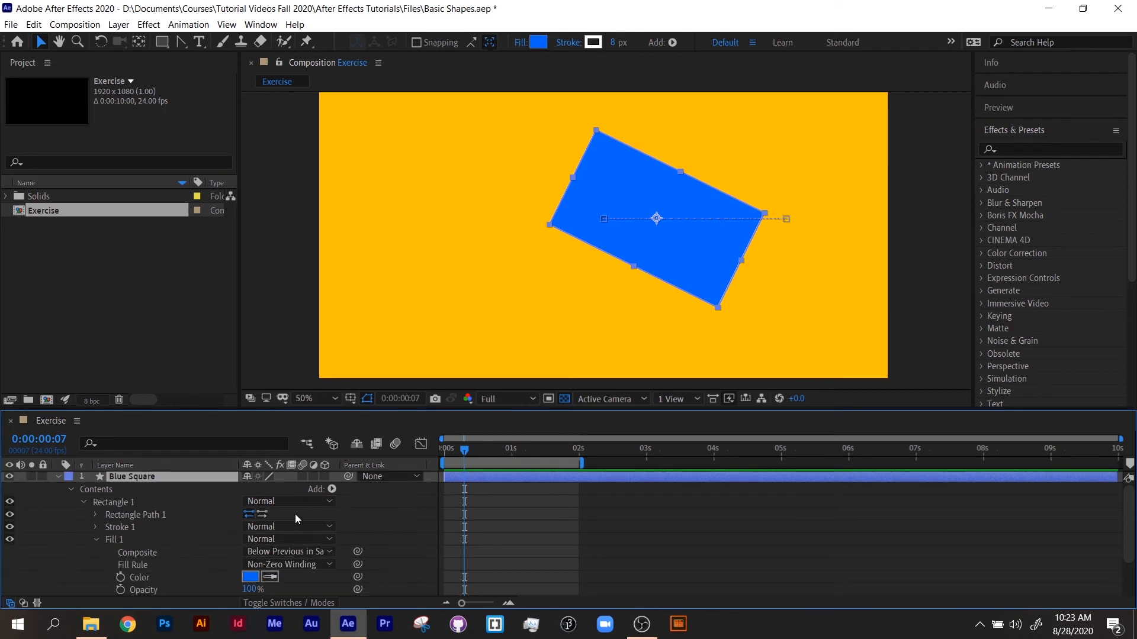
drag(307, 409, 317, 299)
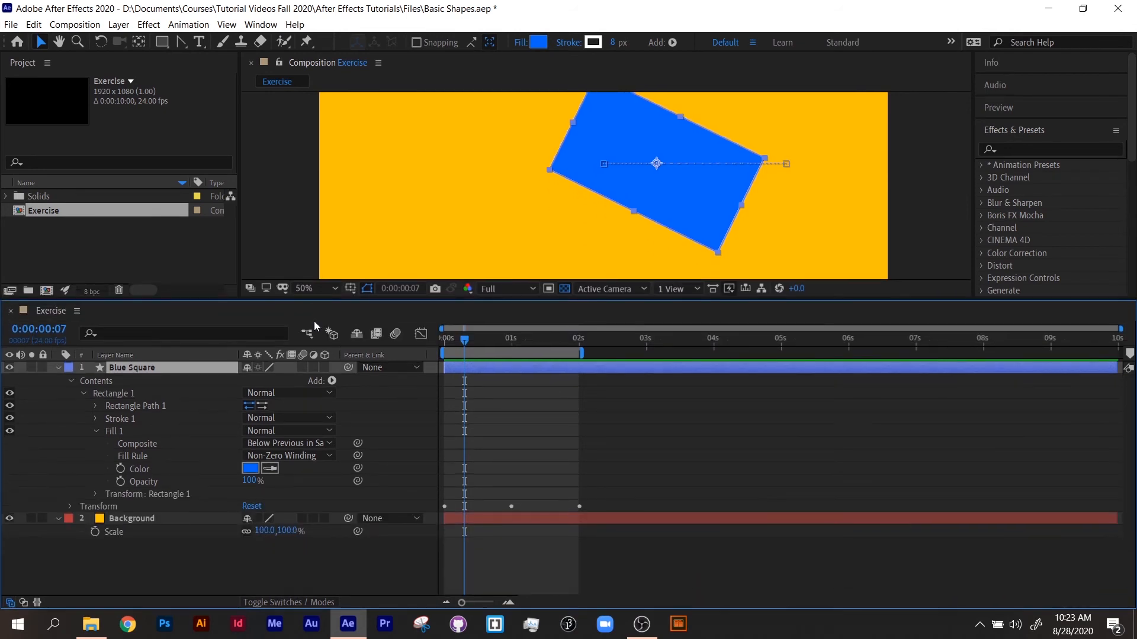
drag(465, 338, 429, 335)
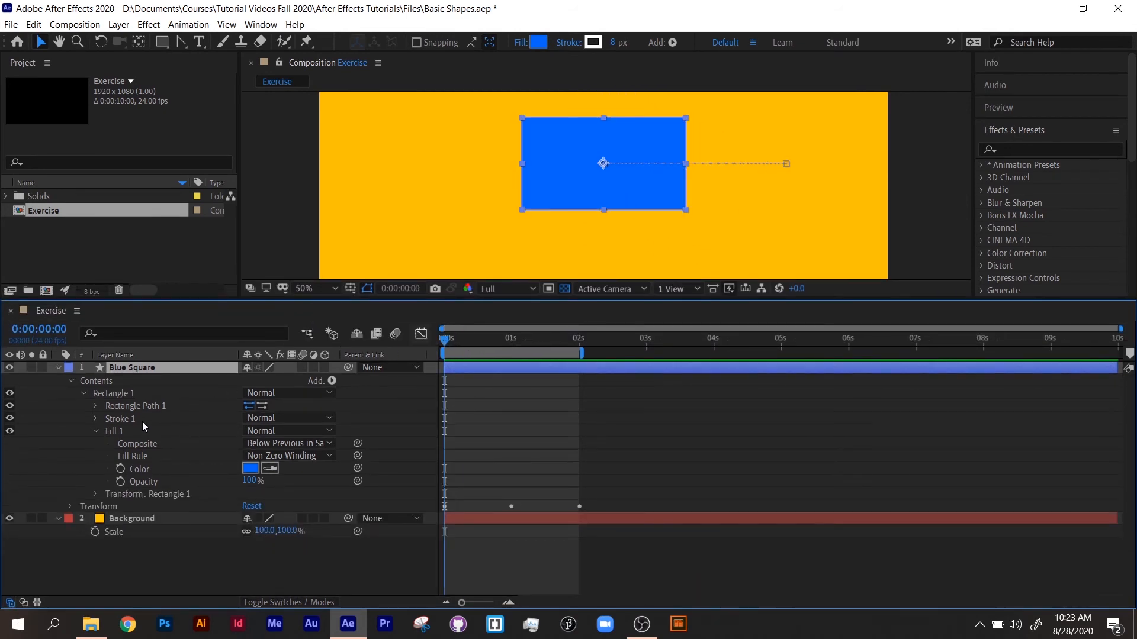
click(85, 393)
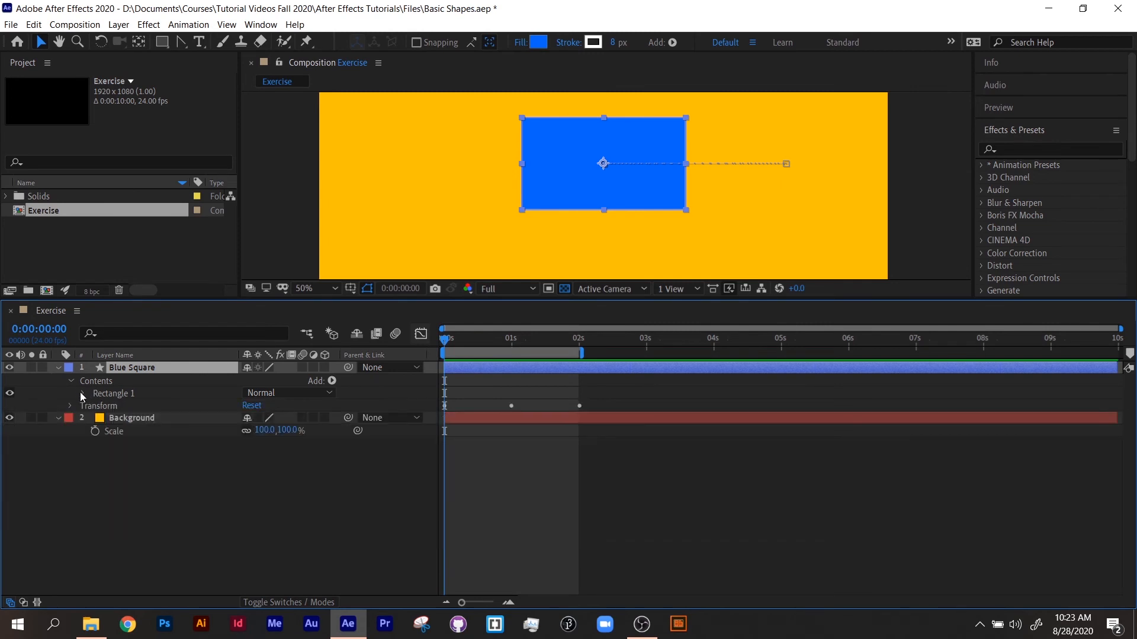
click(81, 394)
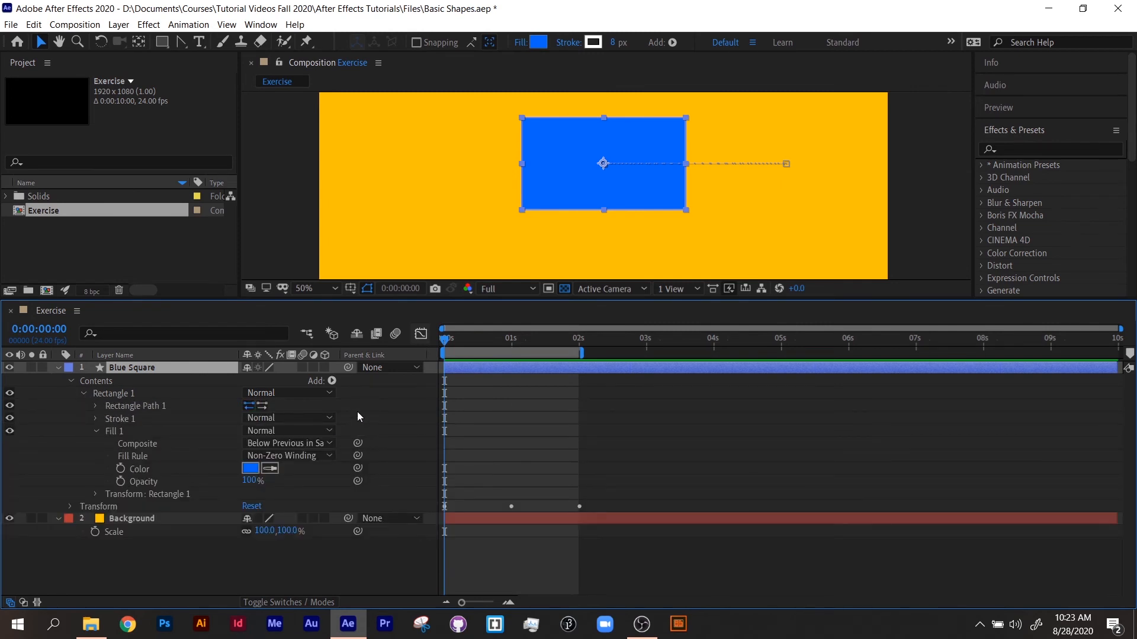
- Add a Fill 1 Color keyframe at 0:00:00:00 and show only the Blue Square's keyframed properties
click(121, 469)
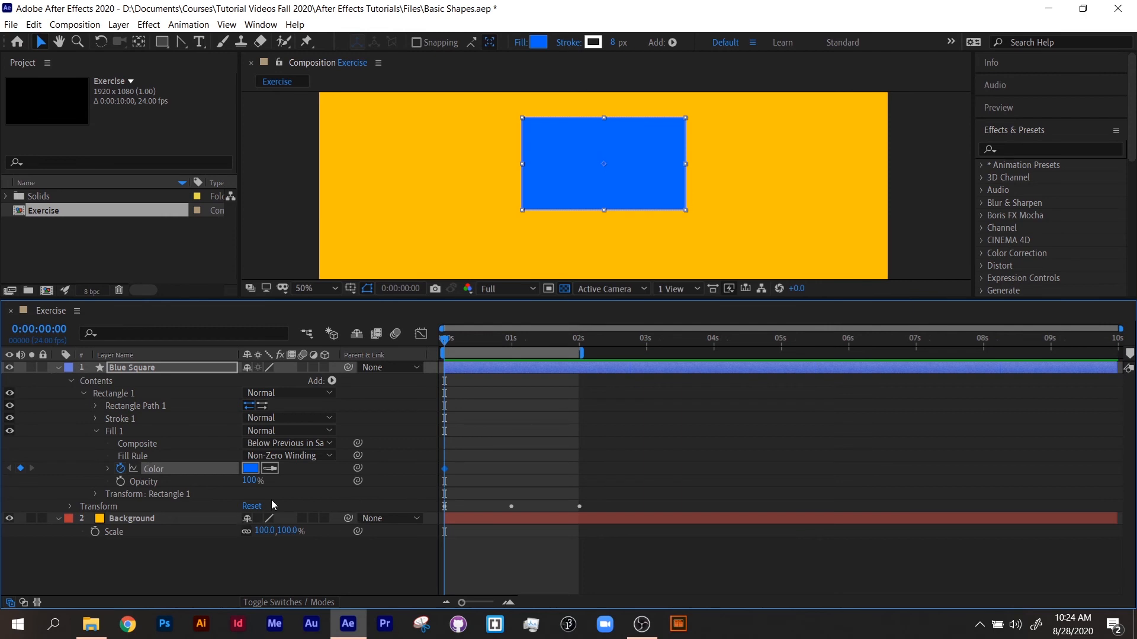
click(109, 504)
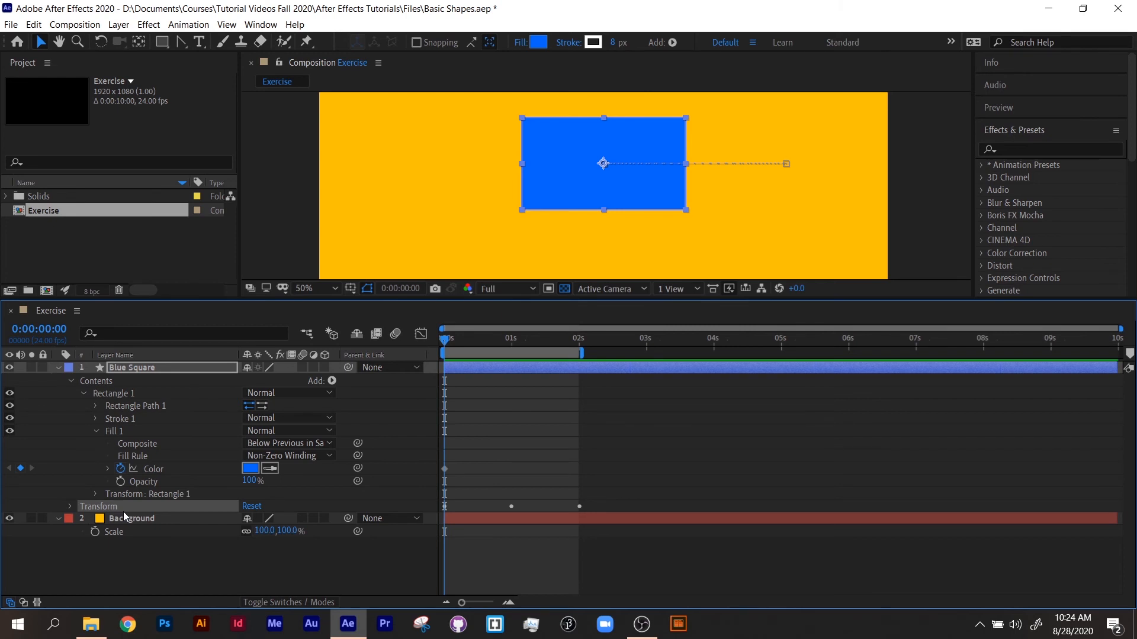
key(u)
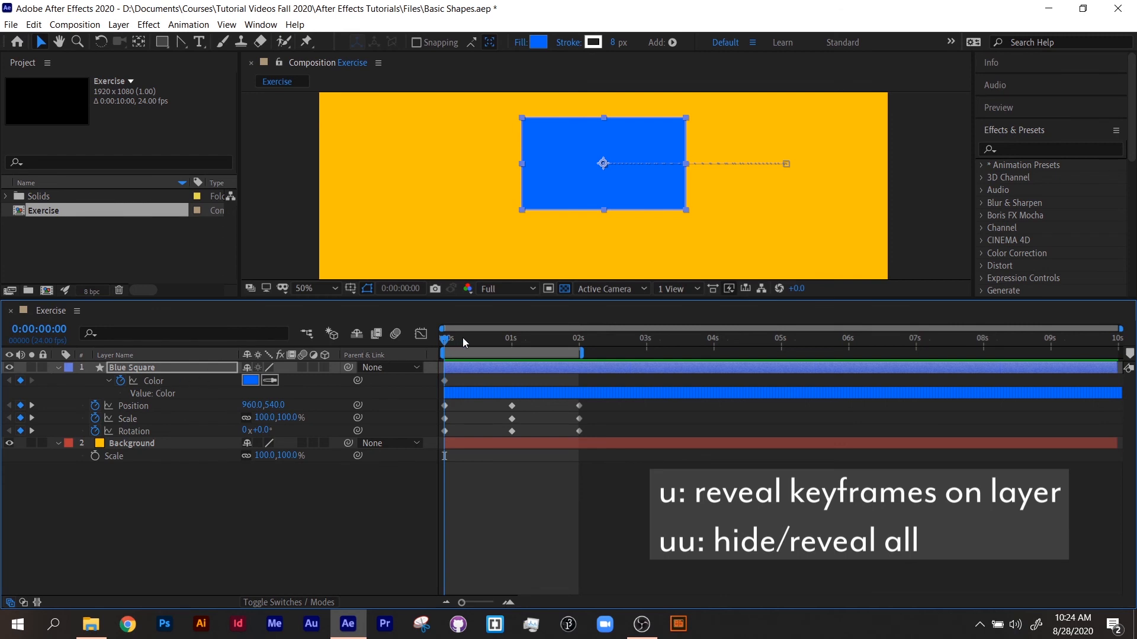
- Change the Blue Square's fill color to red at 0:00:01:00
drag(463, 338, 511, 348)
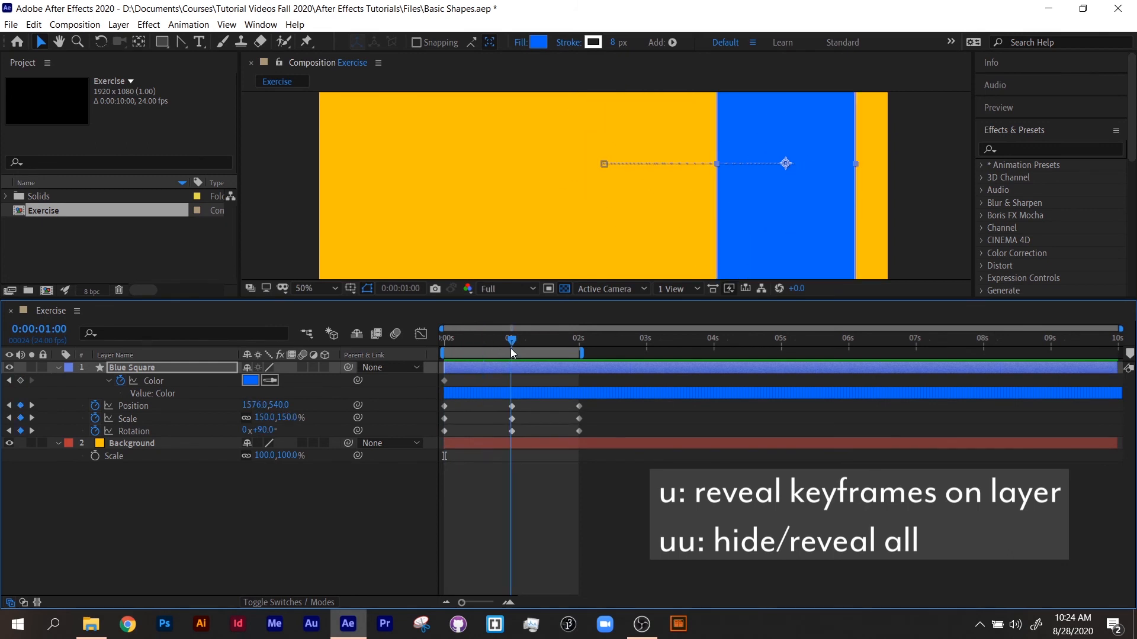
click(250, 381)
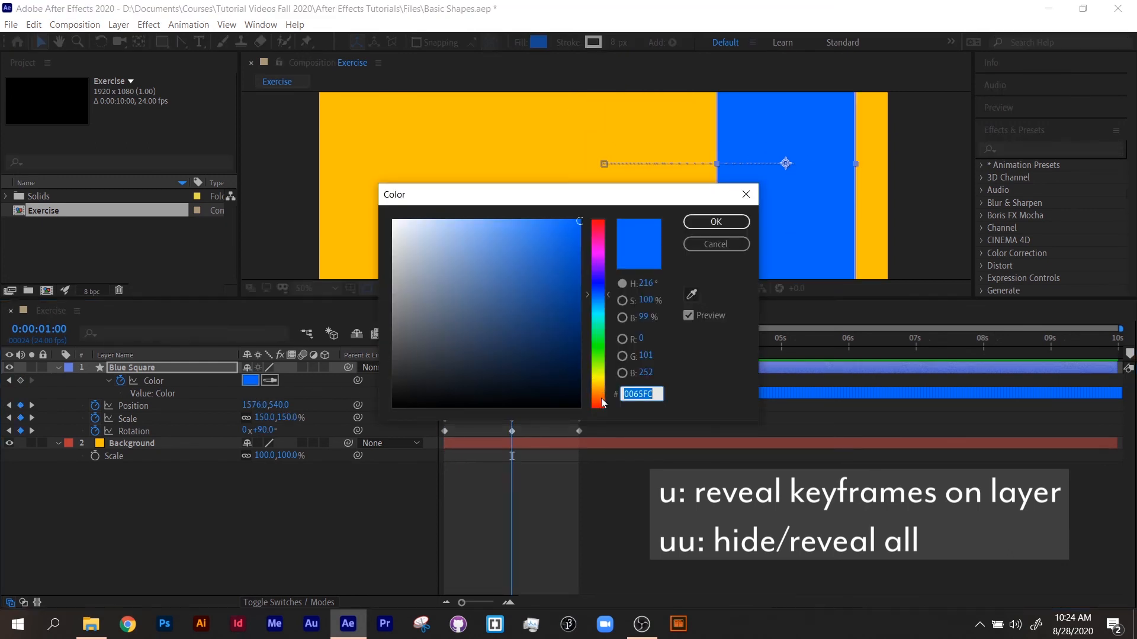
click(601, 398)
click(705, 227)
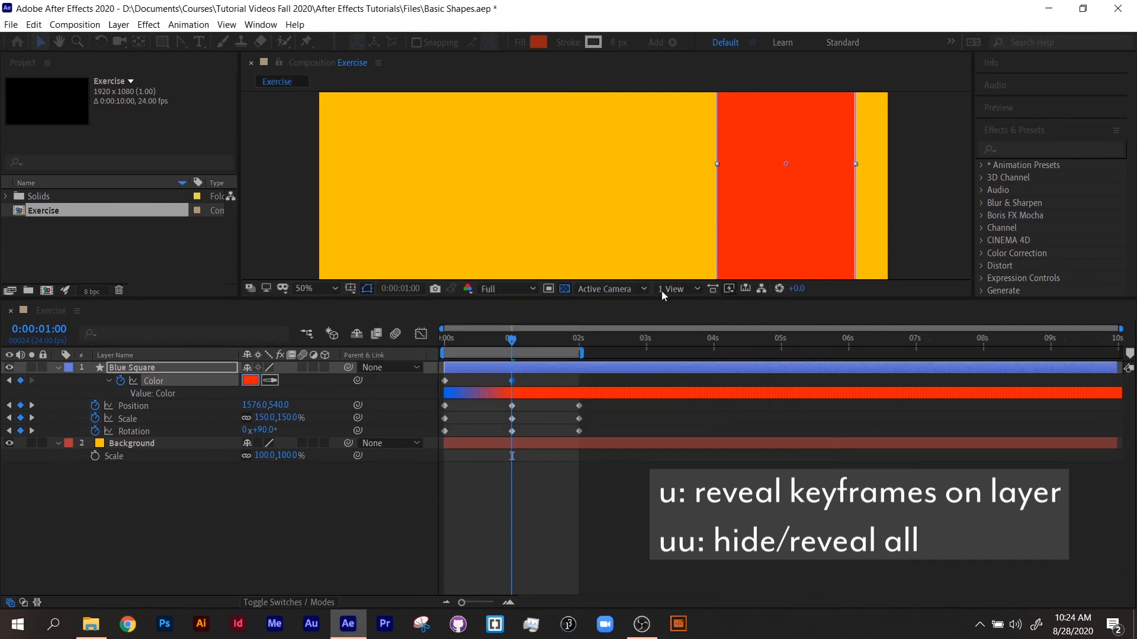
- Copy the first blue Color keyframe to 0:00:02:00 and preview the color animation from the start
drag(540, 339, 578, 340)
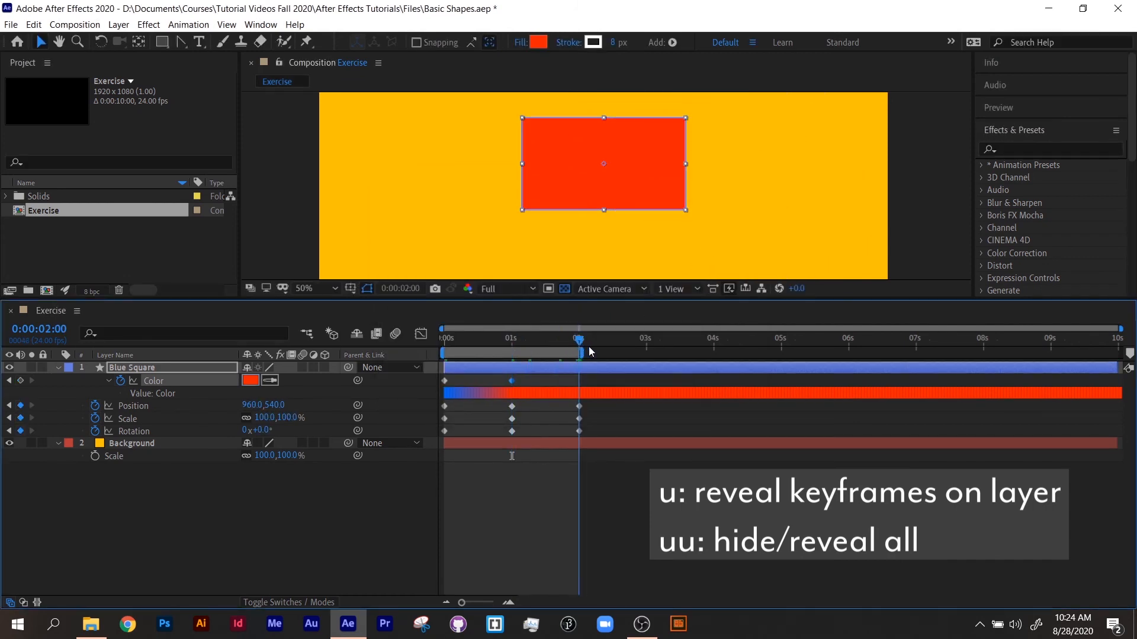
click(445, 380)
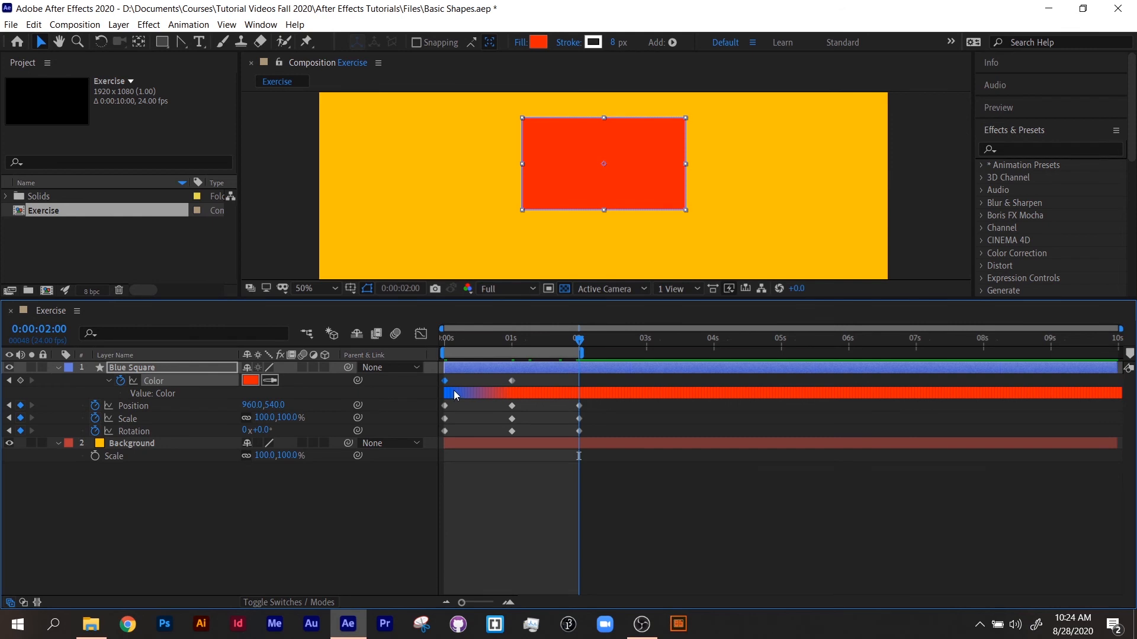
key(ctrl+v)
drag(562, 335, 360, 334)
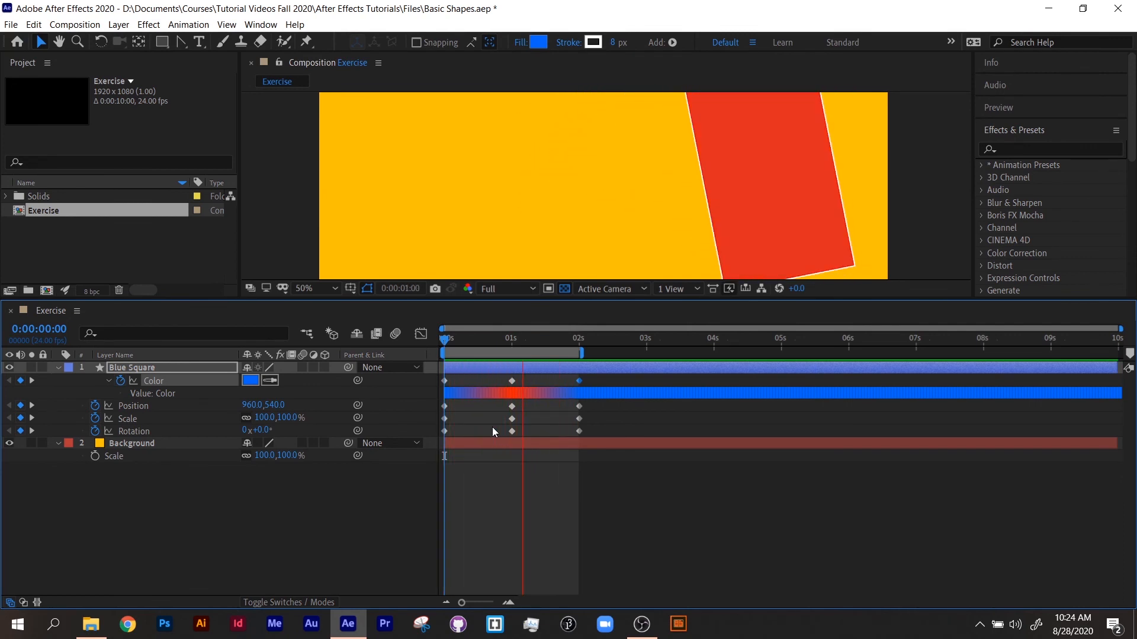
key(space)
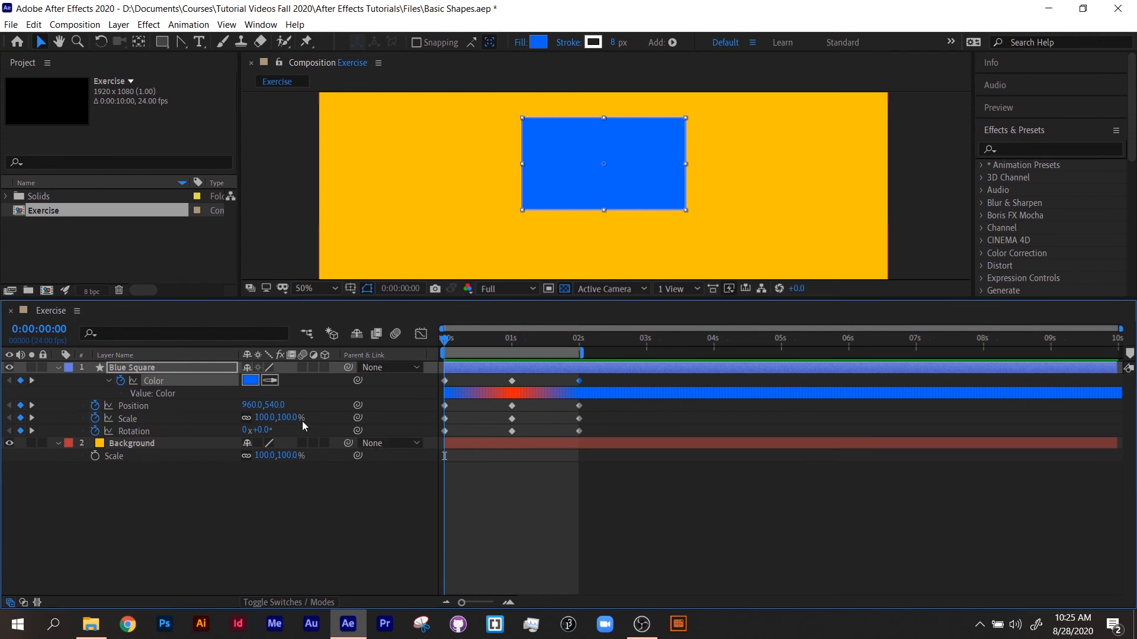
- Hide the Blue Square's keyframed properties and reveal all of the layer's modified properties, including Stroke Width
click(107, 380)
click(108, 380)
click(109, 380)
key(u)
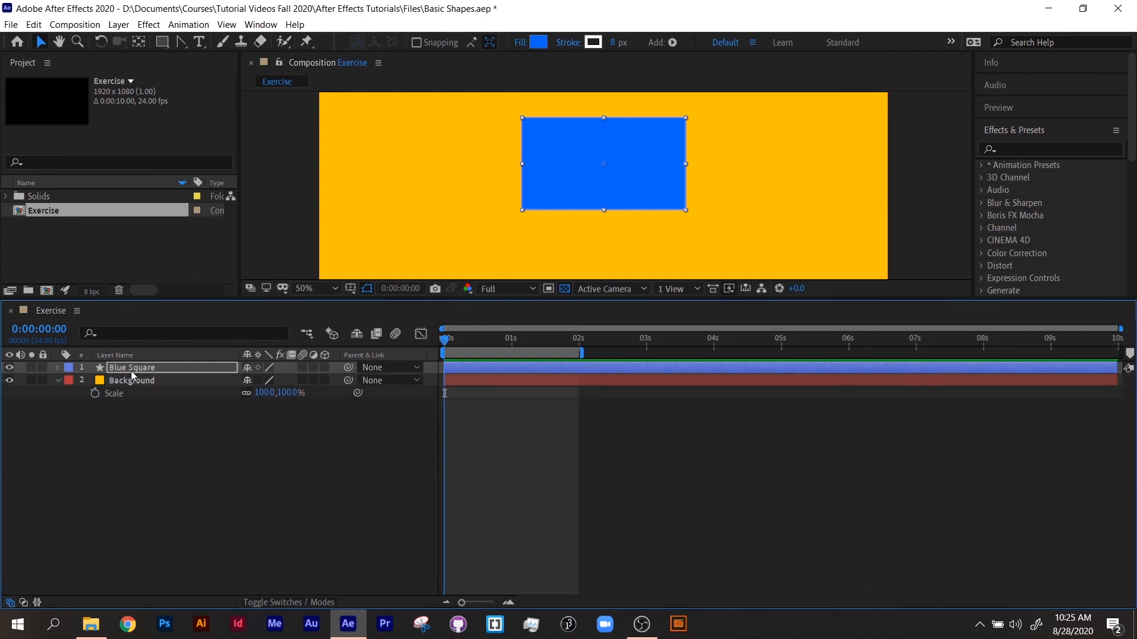
key(u)
key(u)
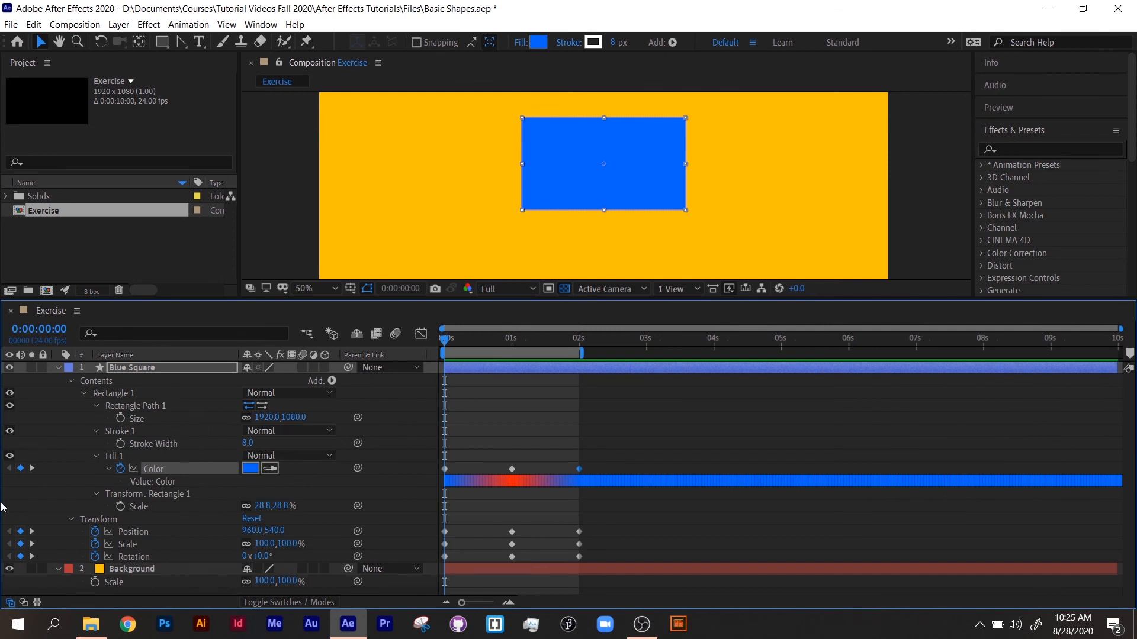
- Add a Stroke Width keyframe at 0:00:00:00, and at 0:00:01:00 try a width of 20 before setting it to 40
click(121, 444)
drag(444, 340, 512, 349)
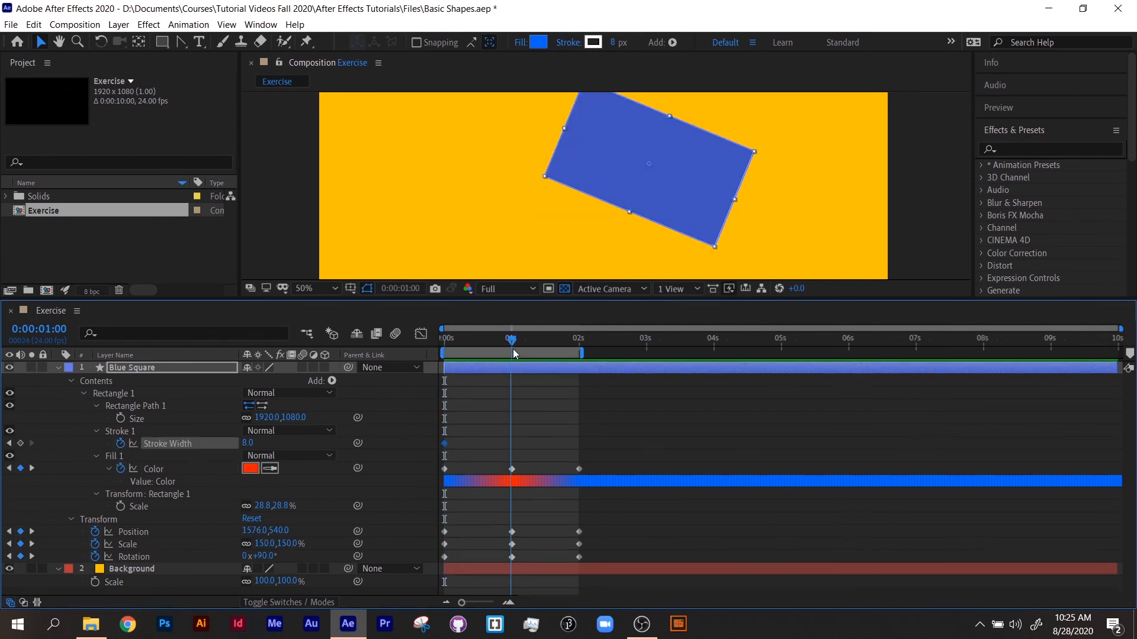
click(256, 444)
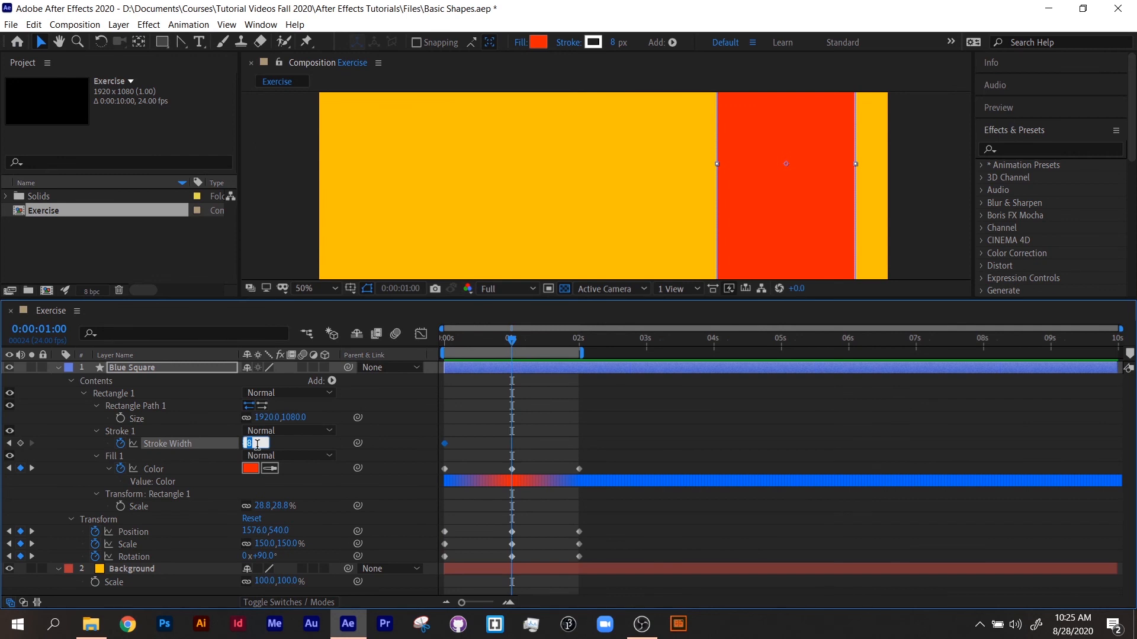
text(20)
key(Return)
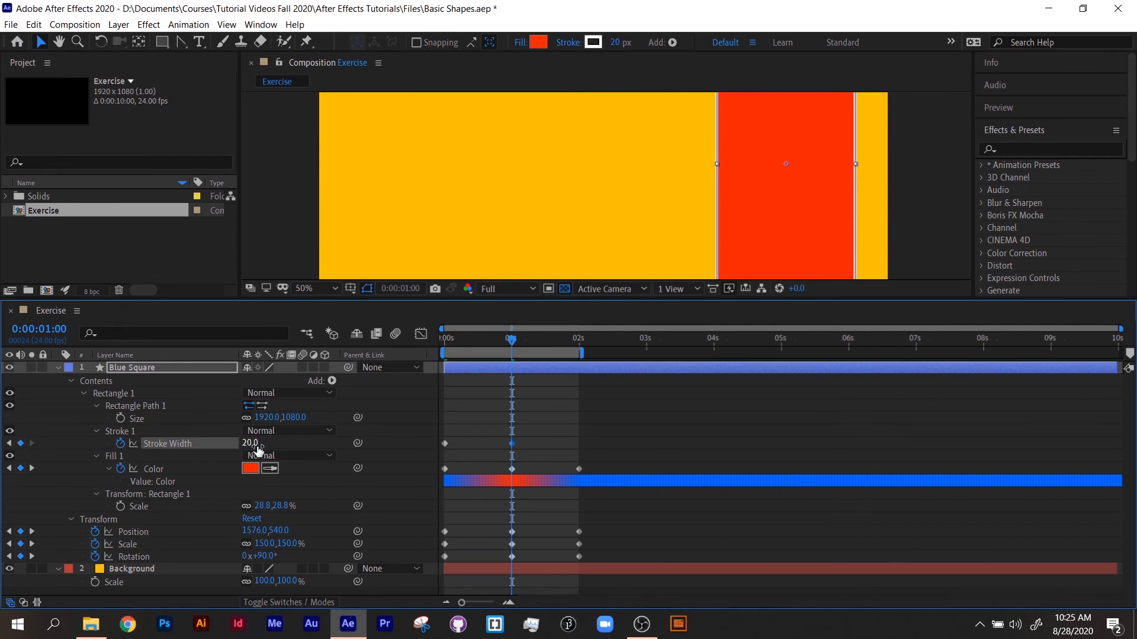
click(250, 444)
text(40)
key(Return)
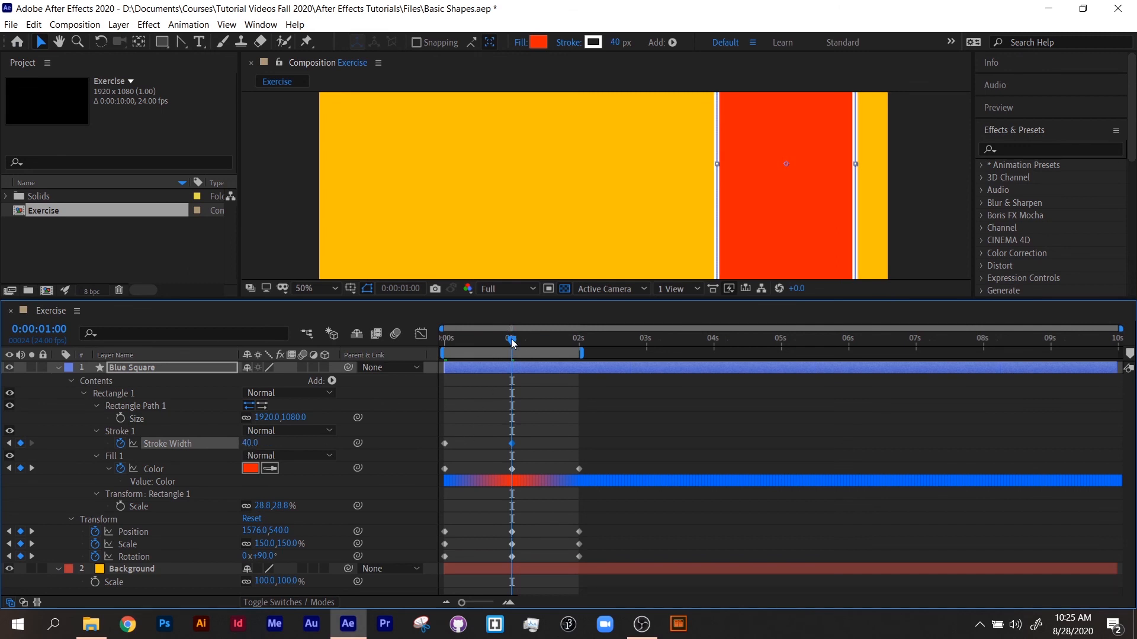
- Set the Stroke Width to 20 at 0:00:02:00, and replace that keyframe with a copy of the first Stroke Width keyframe
drag(513, 343, 578, 343)
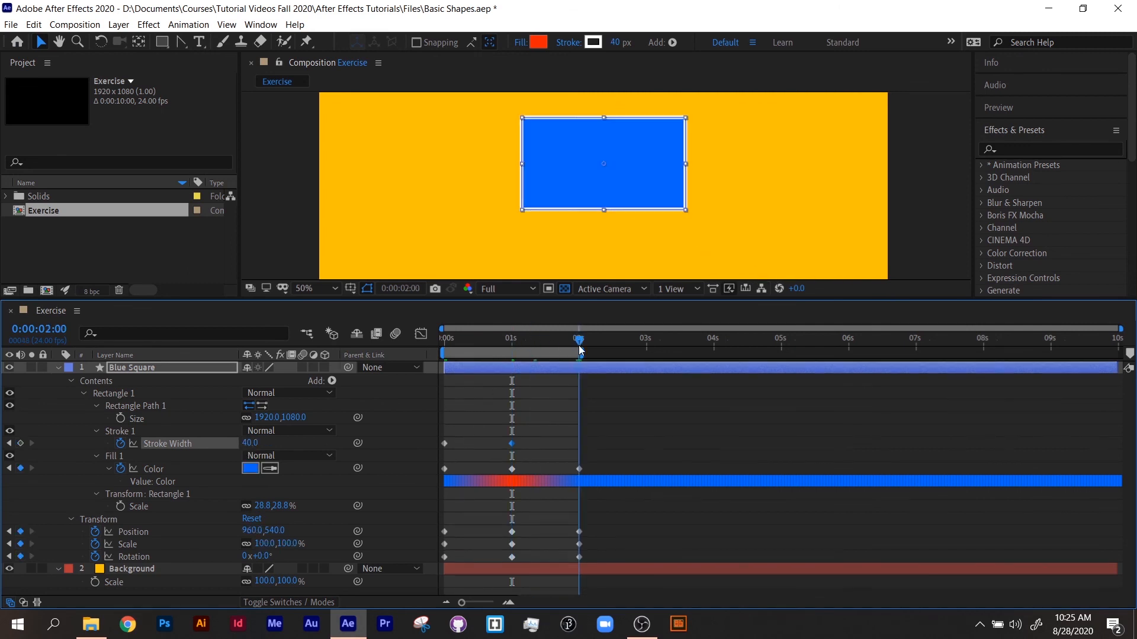
click(251, 444)
text(20)
key(Return)
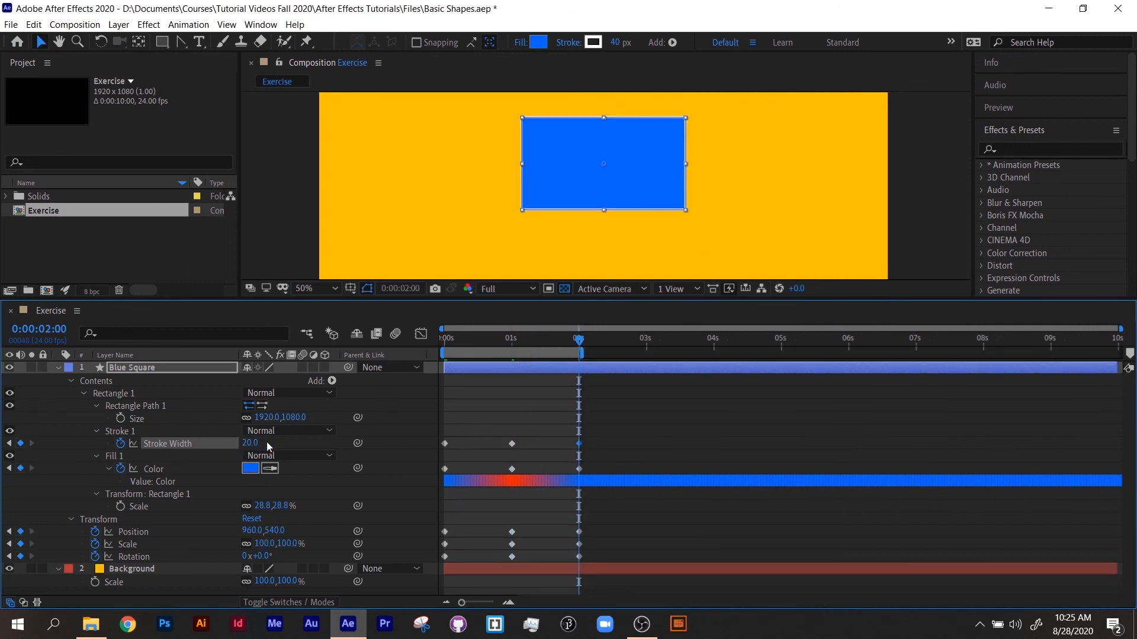
click(445, 443)
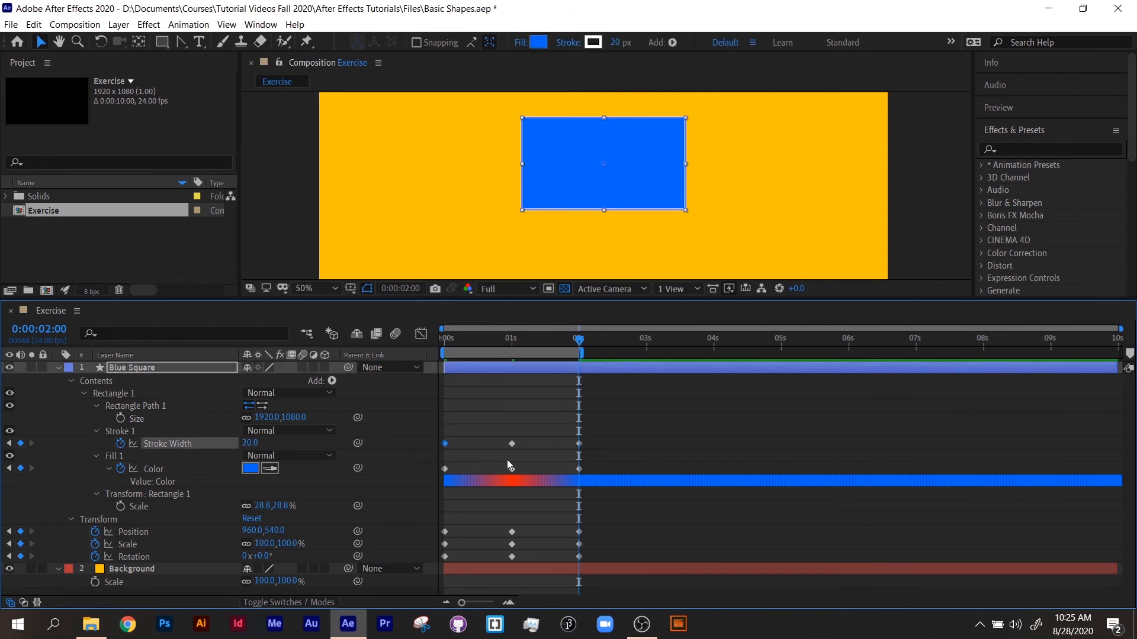
key(ctrl+c)
key(ctrl+v)
- Collapse the Stroke 1 properties and preview the complete animation from 0:00:00:00
drag(582, 342, 337, 345)
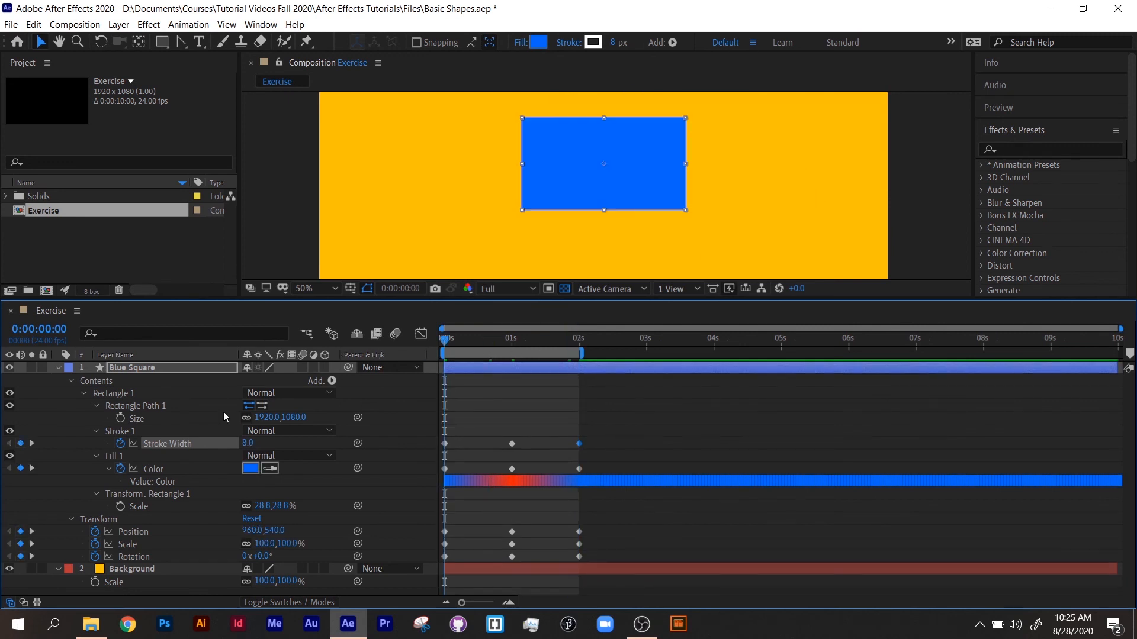
click(95, 431)
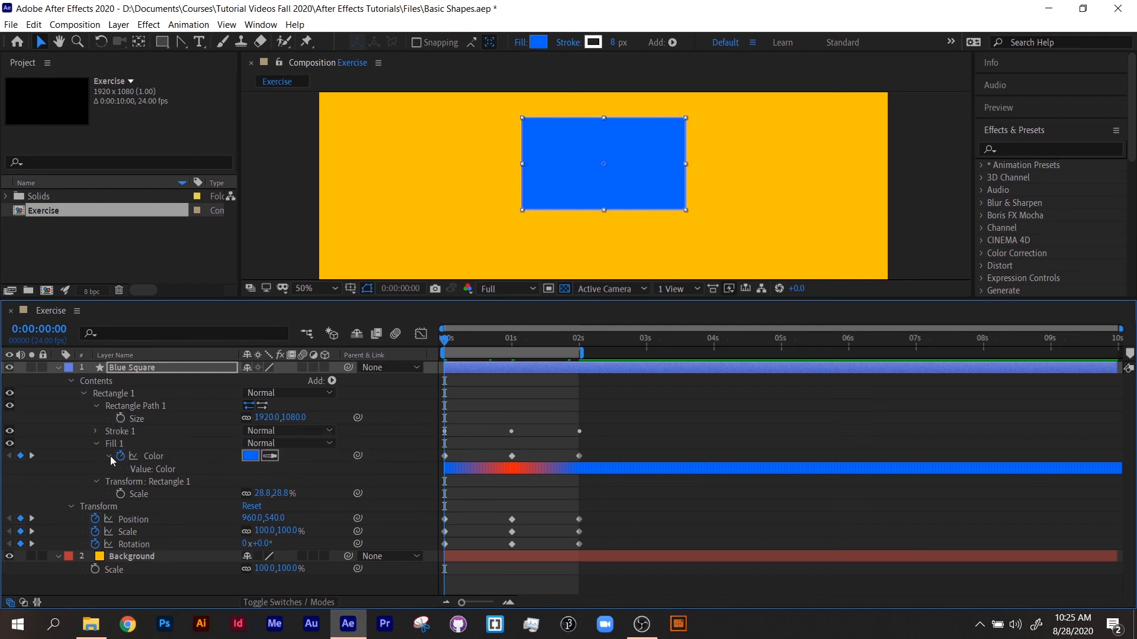
key(space)
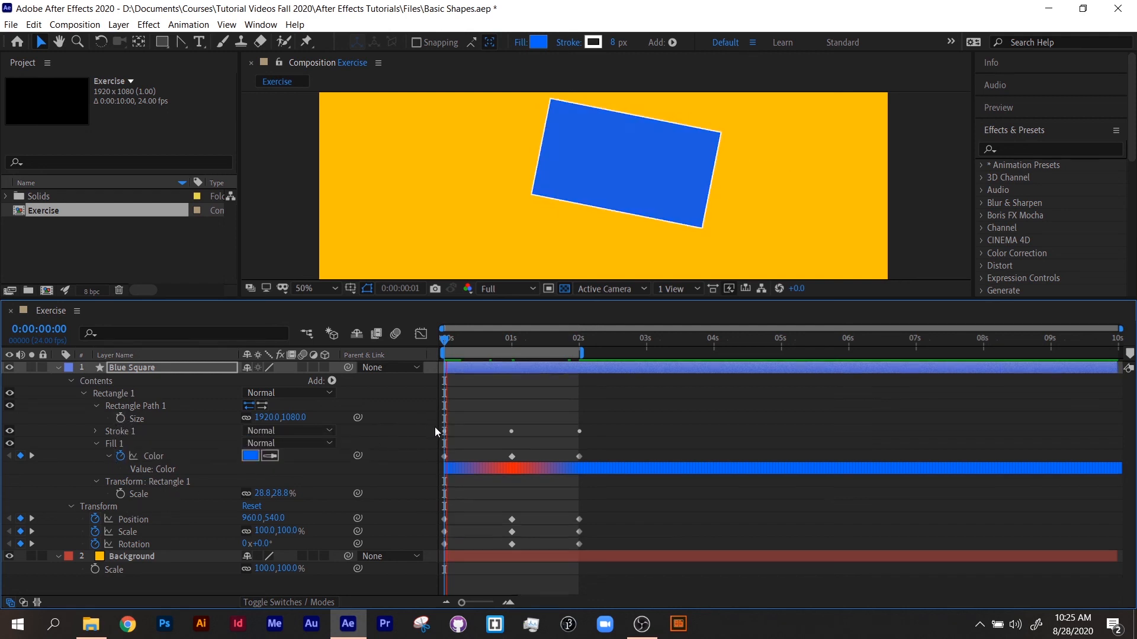